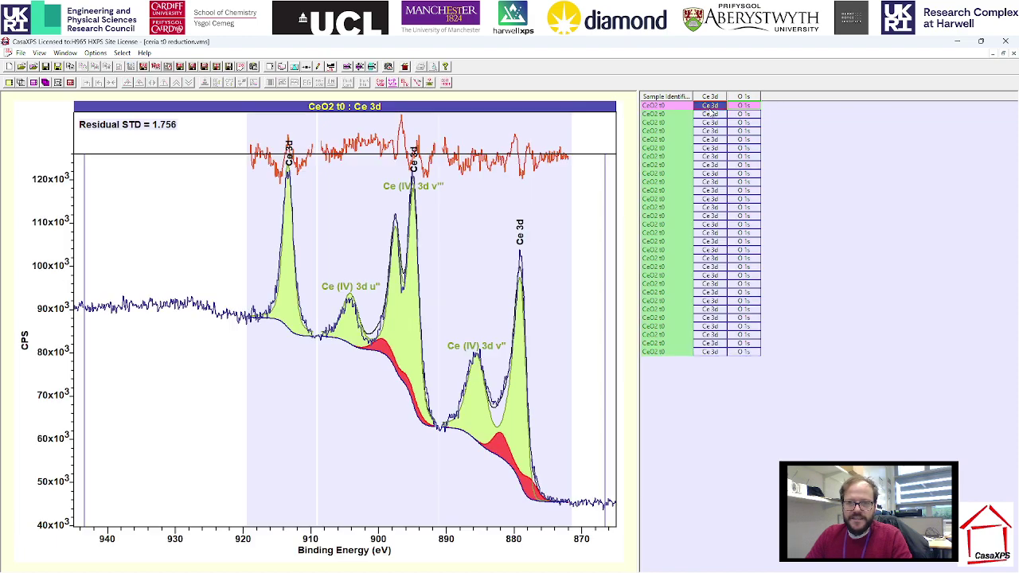
# Step: Compare the fitted Ce 3d spectra across the series, from the first row through the last
pyautogui.press('Down')
pyautogui.press('Down')
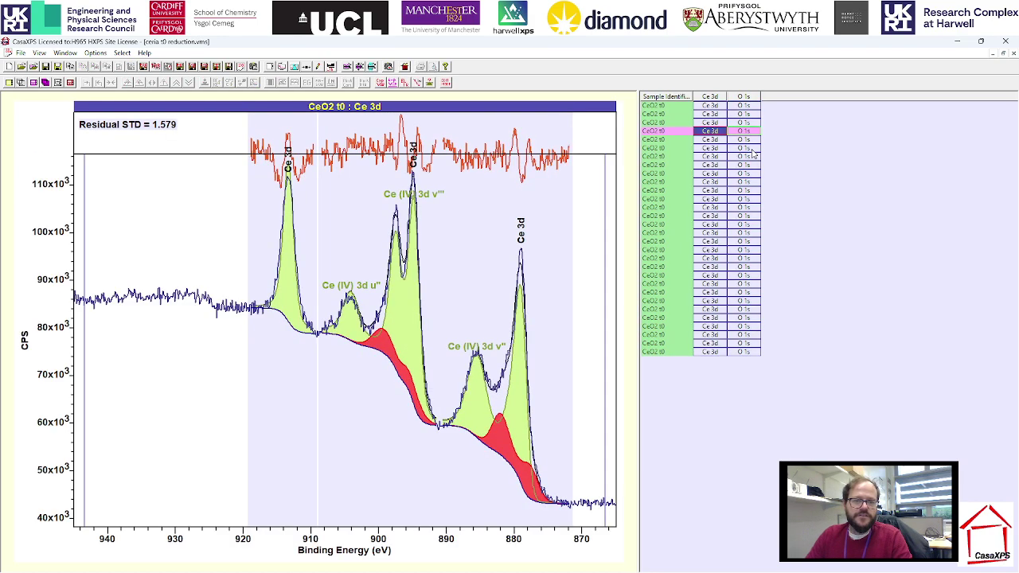
pyautogui.press('Down')
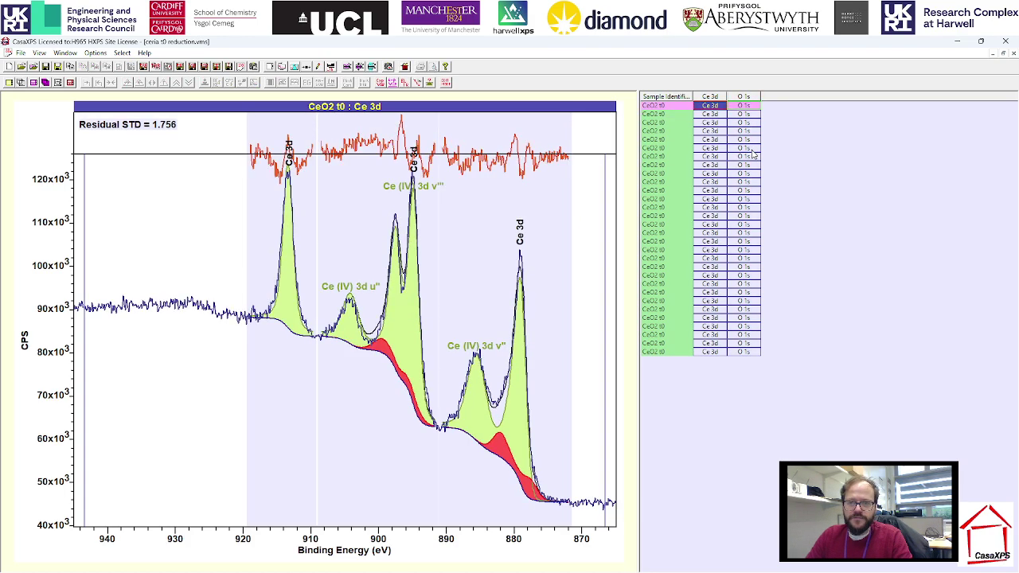
pyautogui.press('Up')
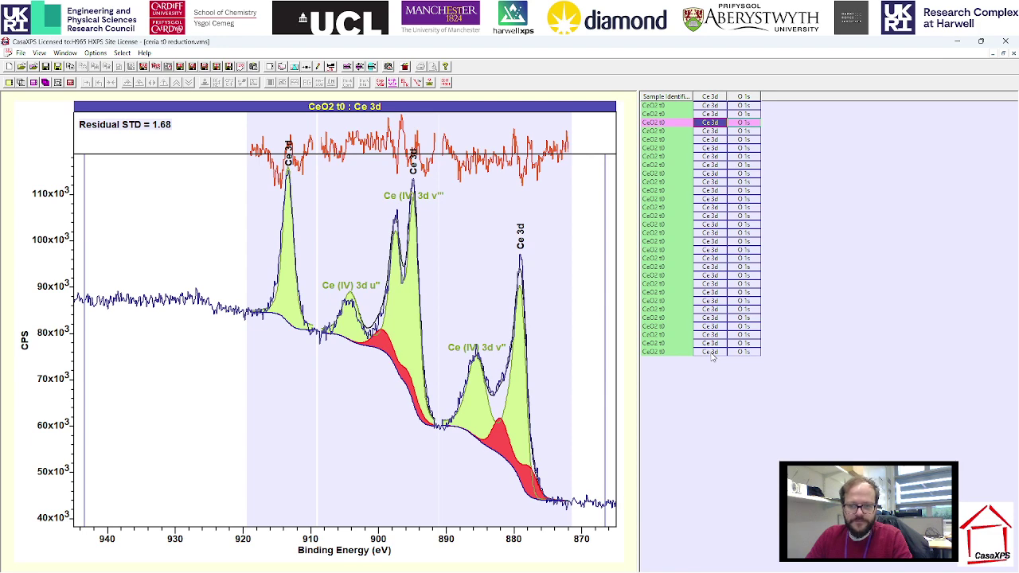
pyautogui.click(711, 352)
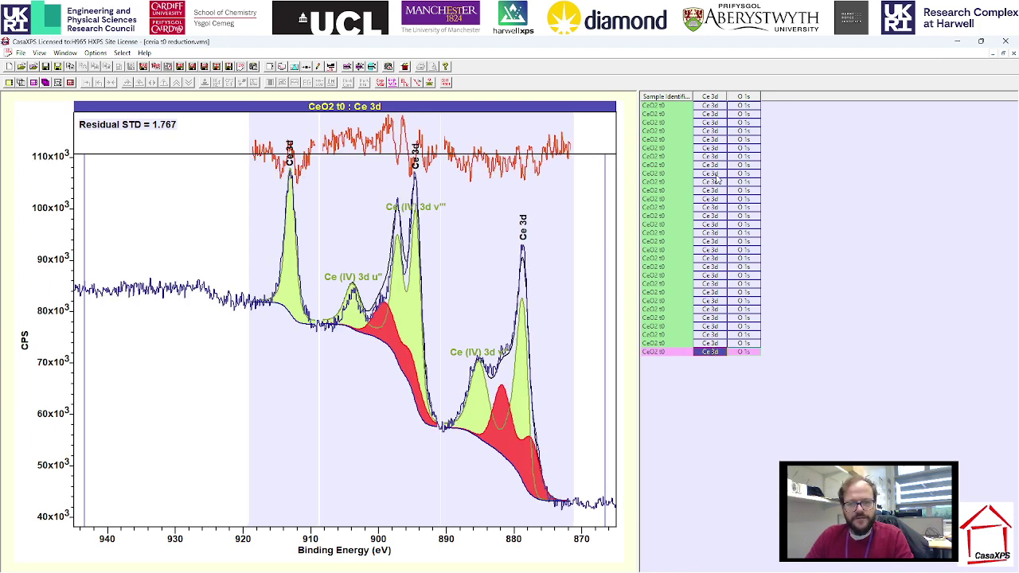
pyautogui.click(716, 106)
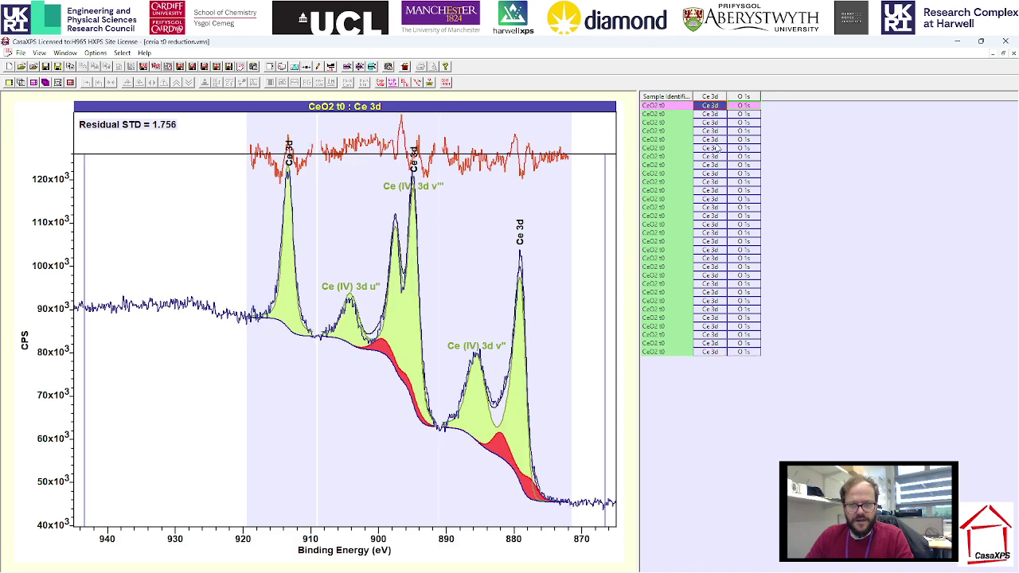
pyautogui.click(708, 352)
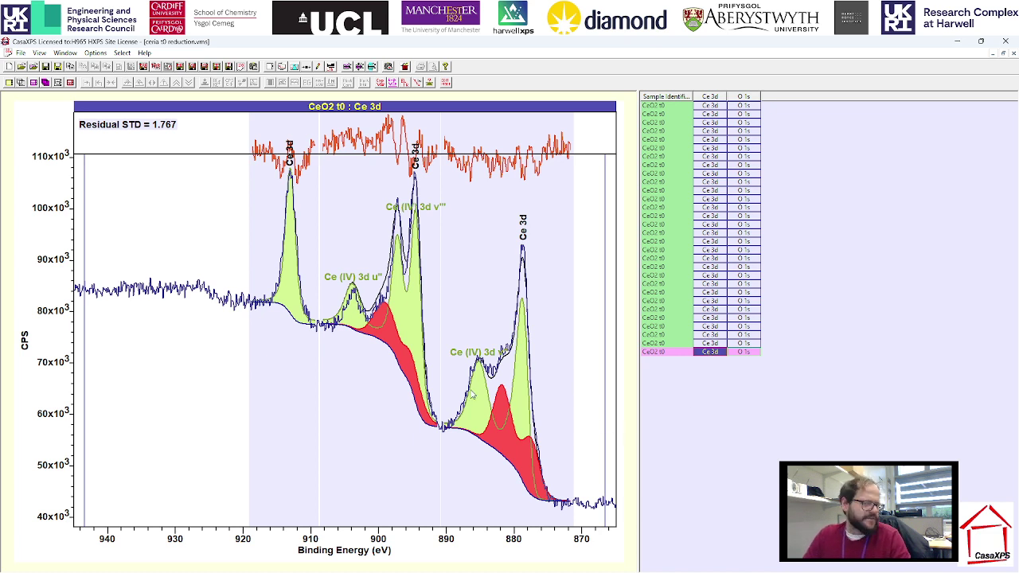
pyautogui.click(717, 111)
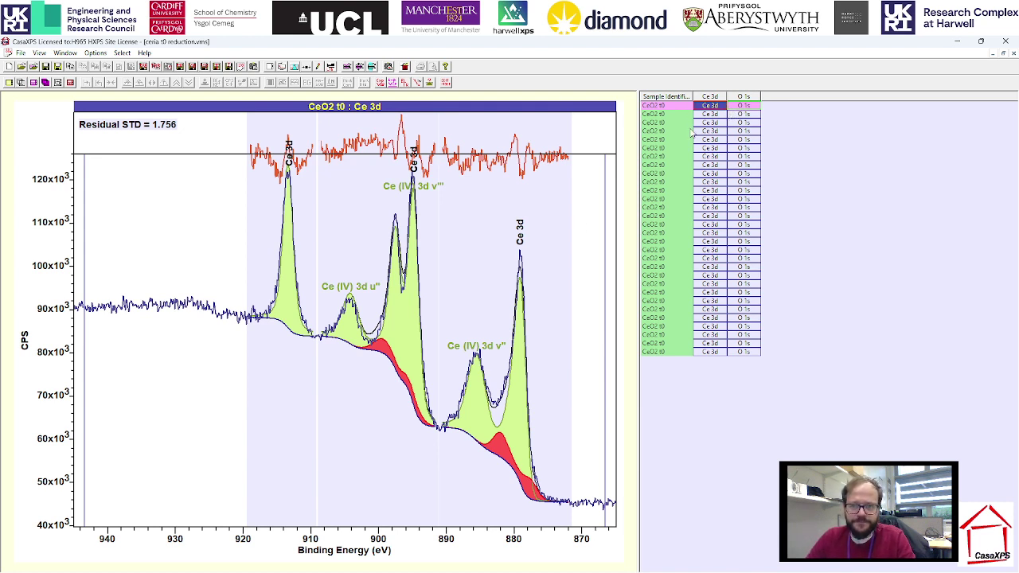
# Step: Save processed copies of all fitted Ce 3d spectra using the PCA processing options, accepting the VAMAS block sample IDs as row labels
pyautogui.click(707, 97)
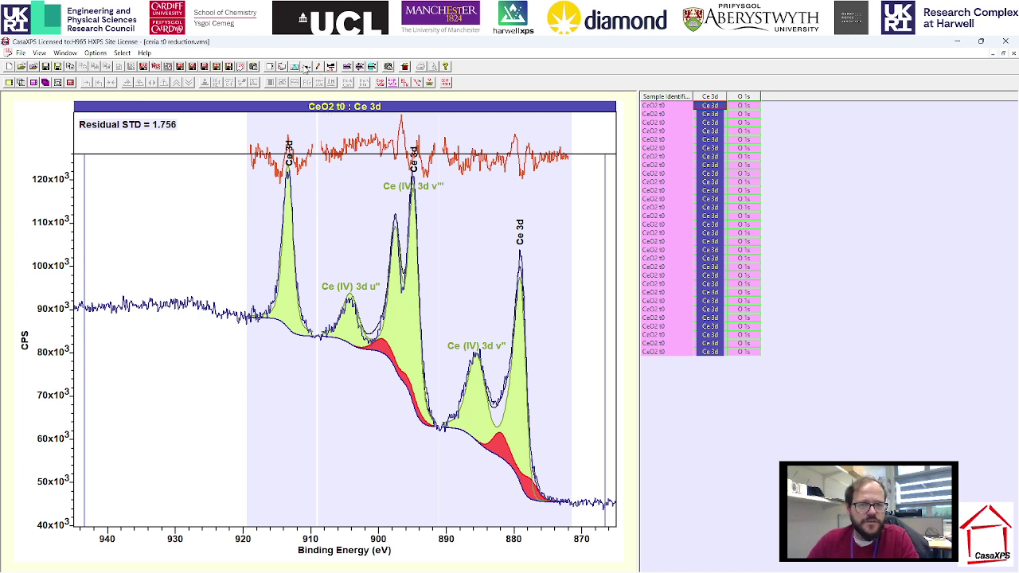
pyautogui.click(307, 70)
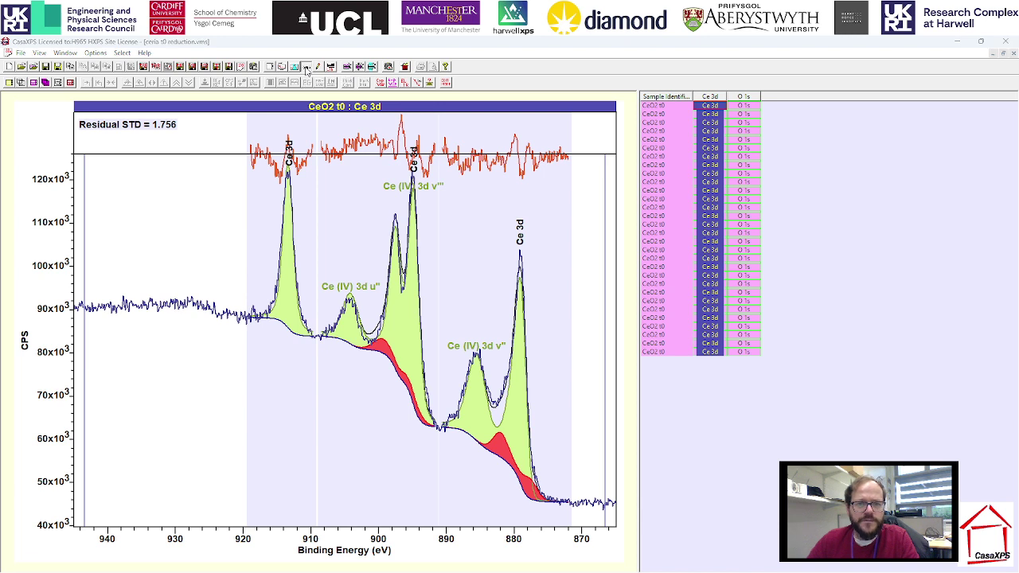
pyautogui.click(549, 192)
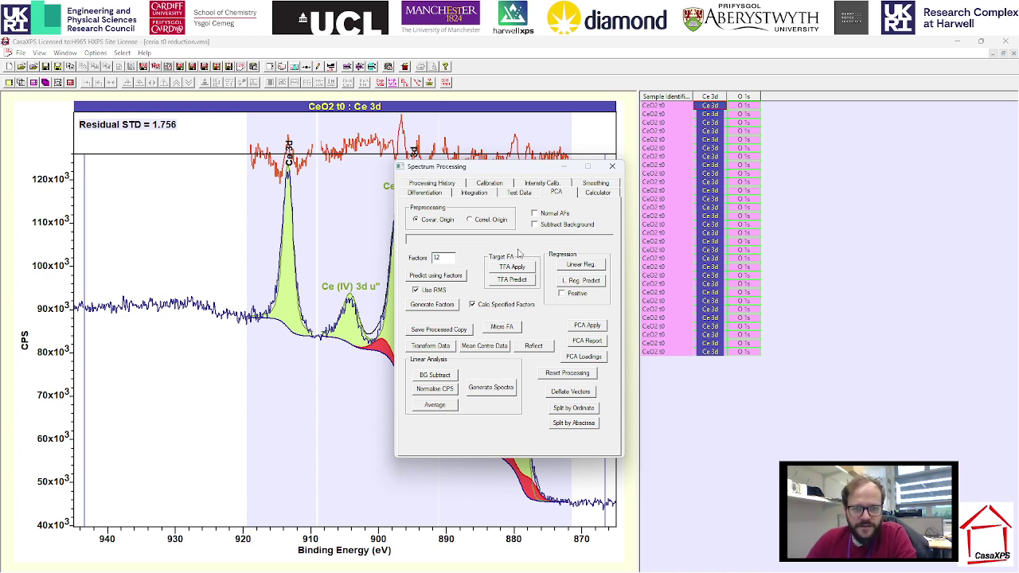
pyautogui.click(435, 337)
pyautogui.click(616, 234)
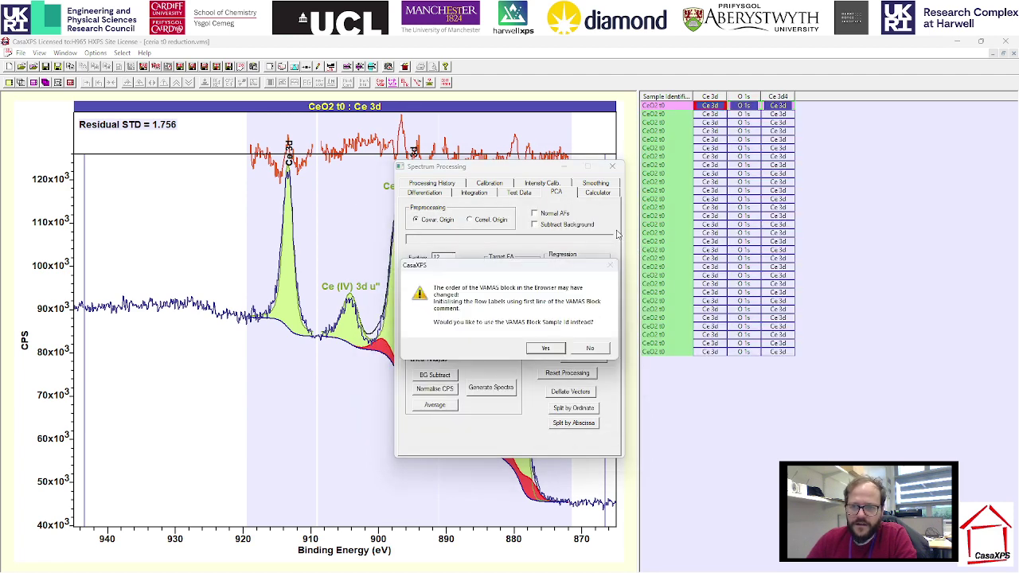
pyautogui.click(549, 349)
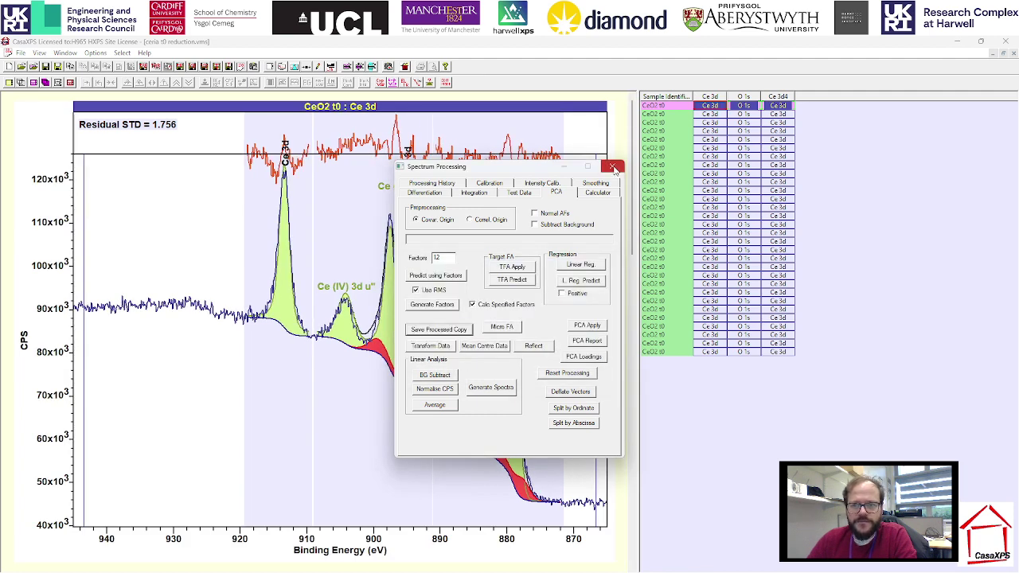
pyautogui.click(614, 167)
# Step: Browse the first few copied spectra in the Ce 3d4 column and return to the first one
pyautogui.click(780, 107)
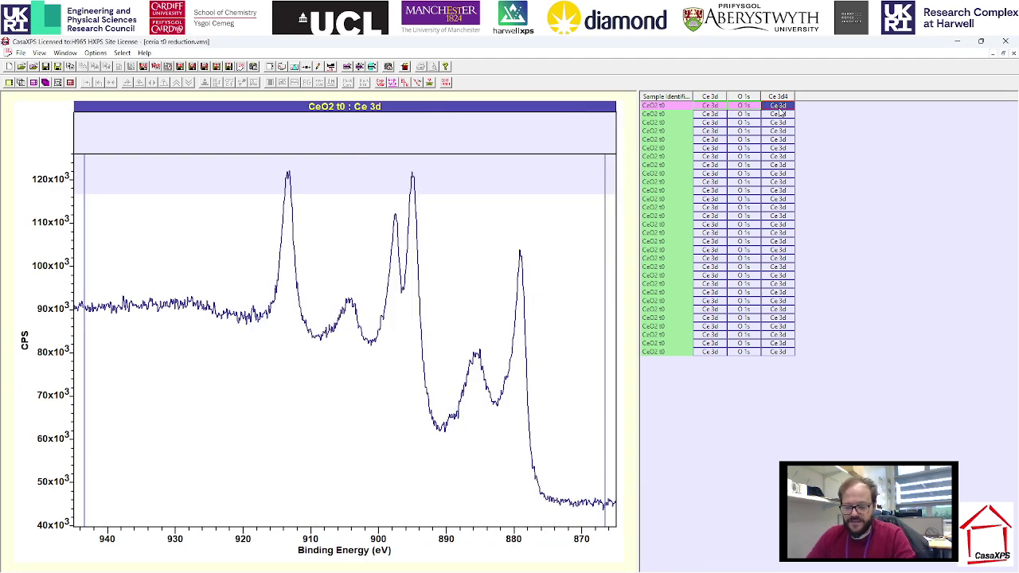
pyautogui.press('Down')
pyautogui.press('Down')
pyautogui.press('Down')
pyautogui.press('Down')
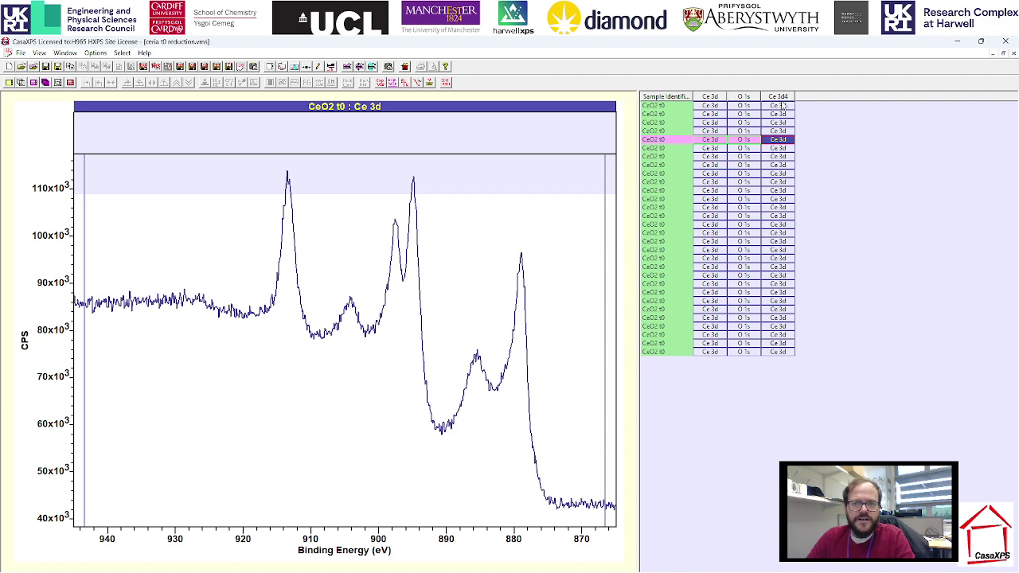
pyautogui.click(783, 105)
# Step: Overlay all copied spectra of the Ce 3d4 column in one plot to compare their shapes
pyautogui.click(783, 97)
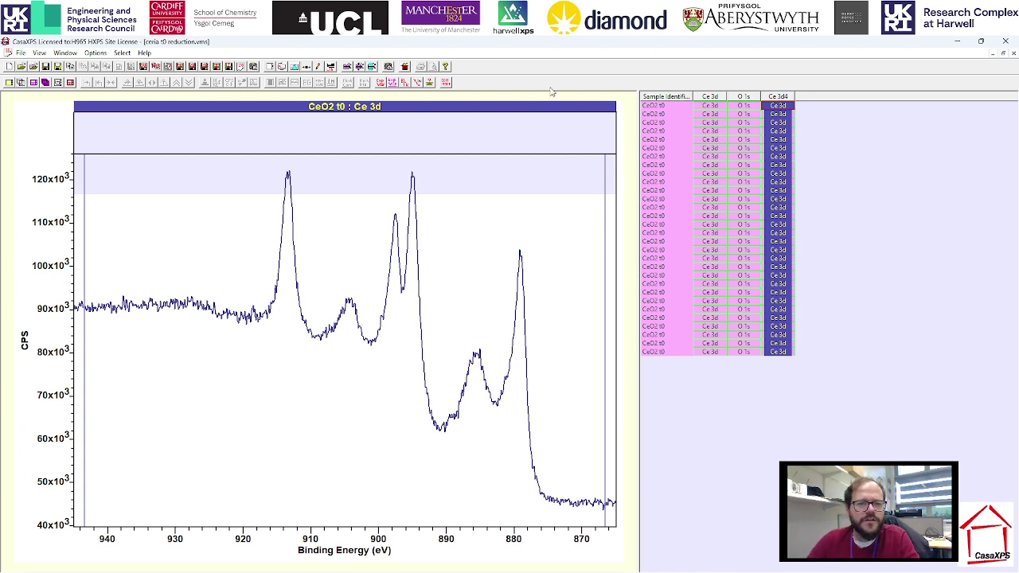
pyautogui.click(307, 66)
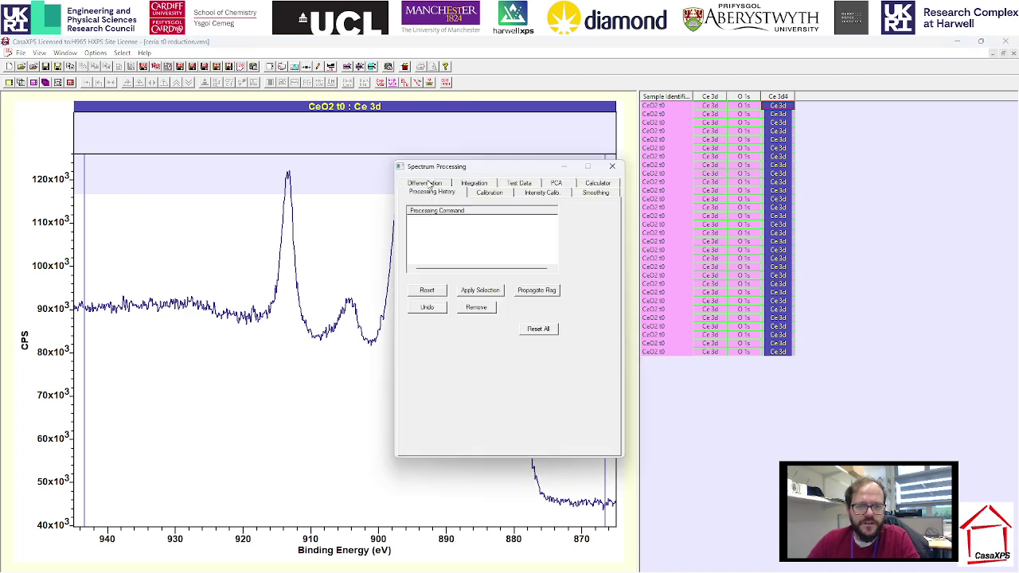
pyautogui.click(613, 165)
pyautogui.click(21, 84)
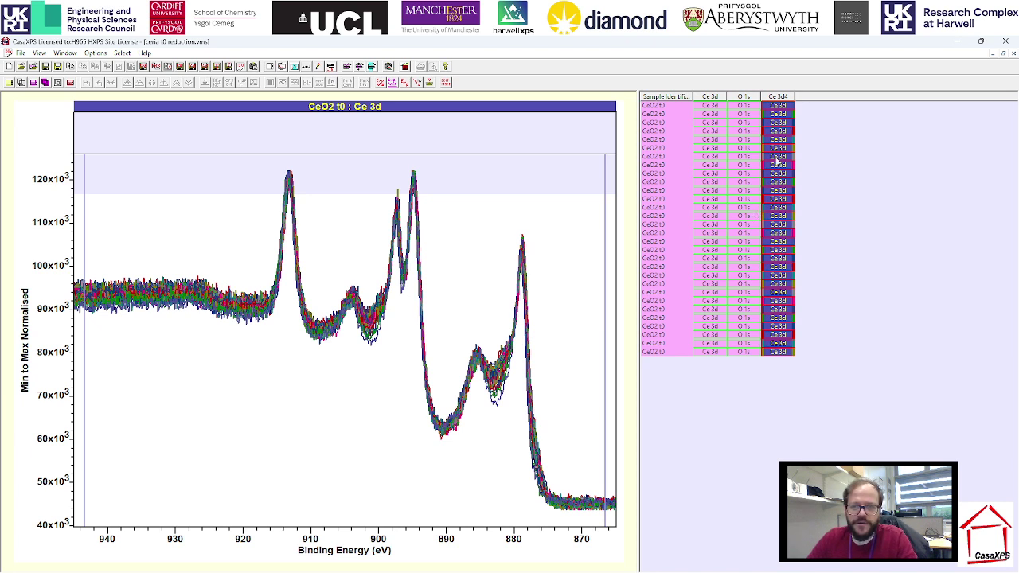
# Step: Create a quantification region on the first Ce 3d4 spectrum
pyautogui.click(780, 108)
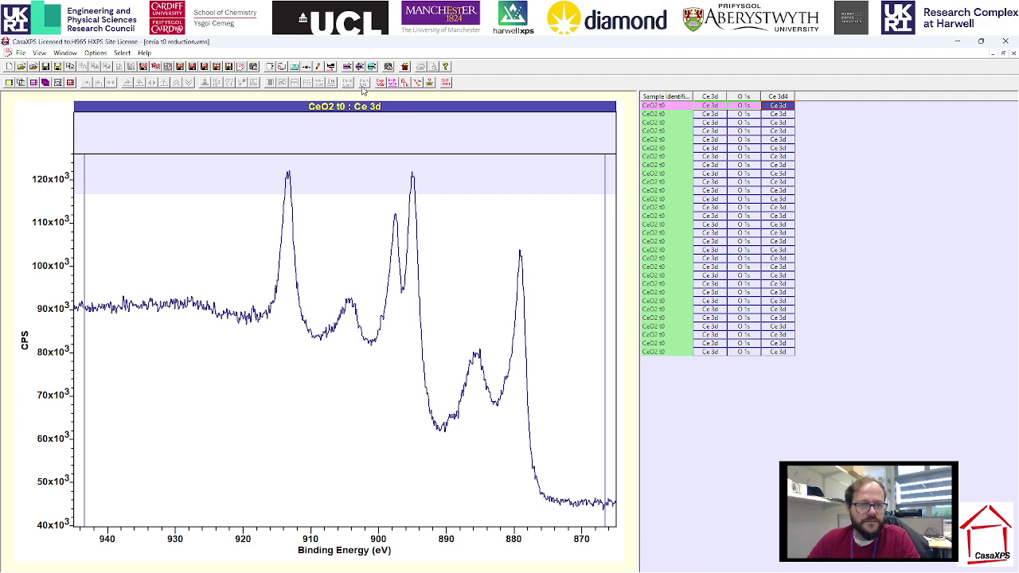
pyautogui.click(294, 67)
pyautogui.moveTo(457, 151); pyautogui.dragTo(848, 193)
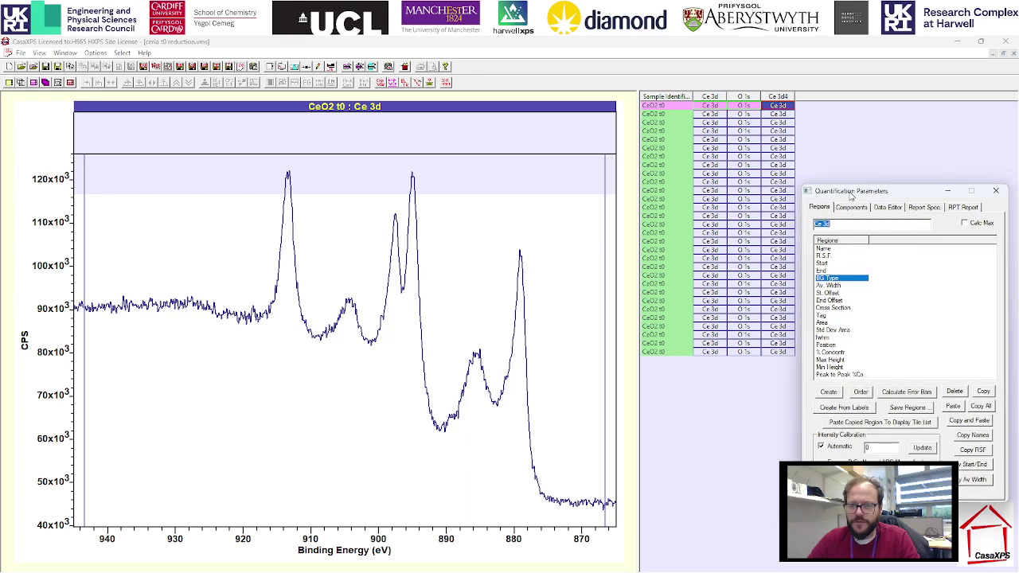
pyautogui.click(835, 395)
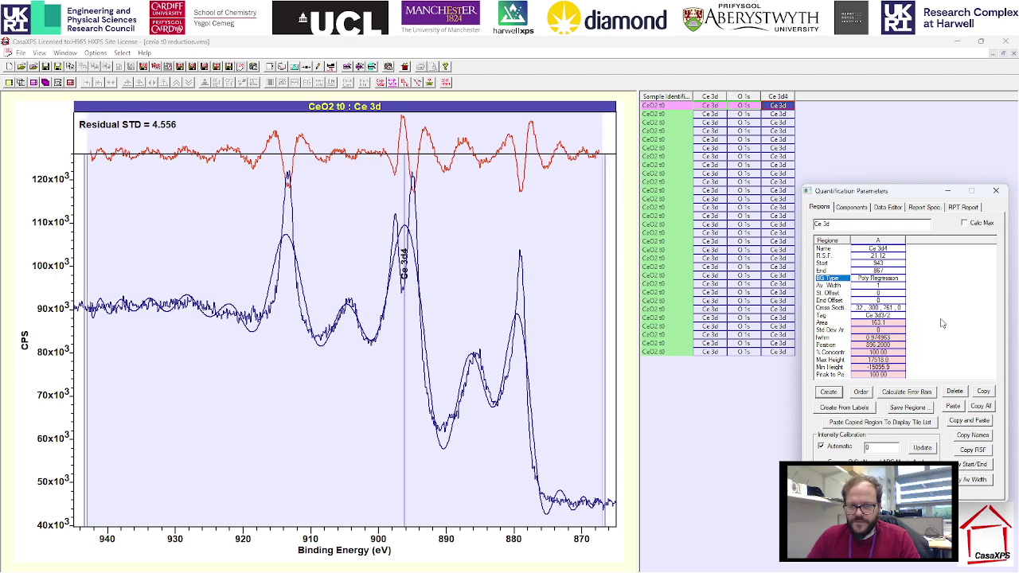
# Step: Try a Shirley background on the new region and switch the background type back to Poly Regression
pyautogui.click(889, 278)
pyautogui.click(839, 278)
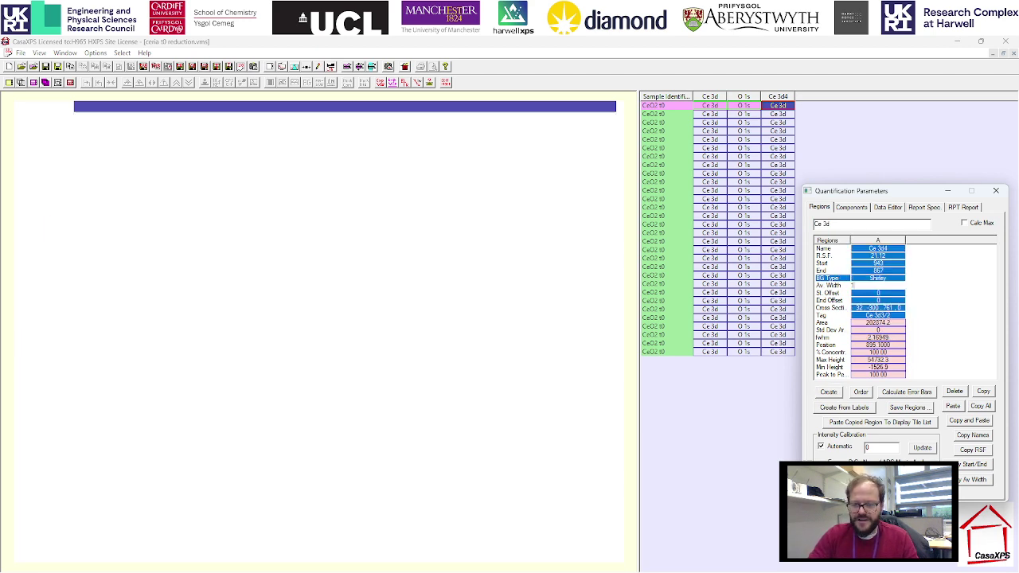
pyautogui.click(867, 279)
pyautogui.press('Return')
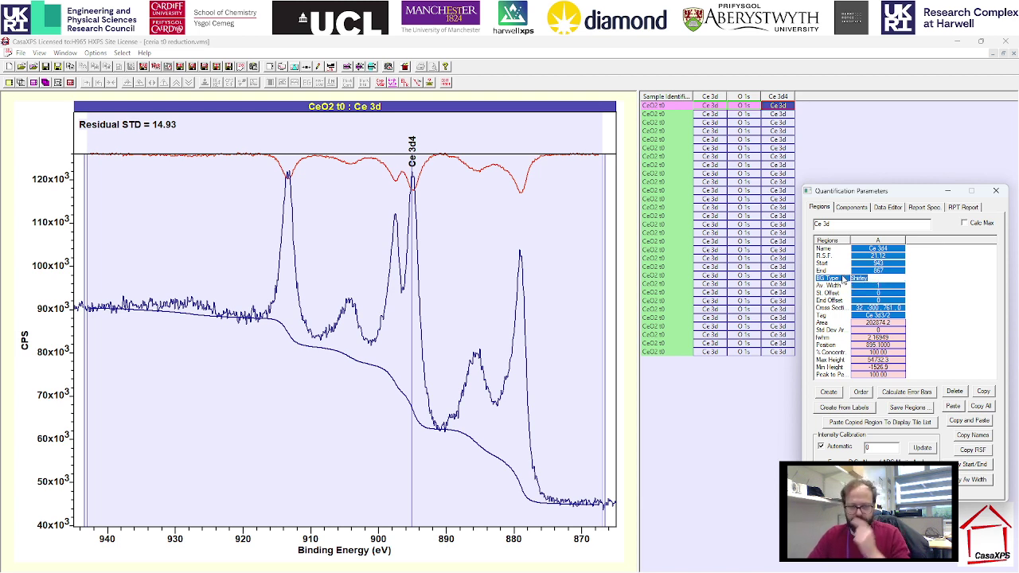
pyautogui.click(843, 279)
pyautogui.write('p')
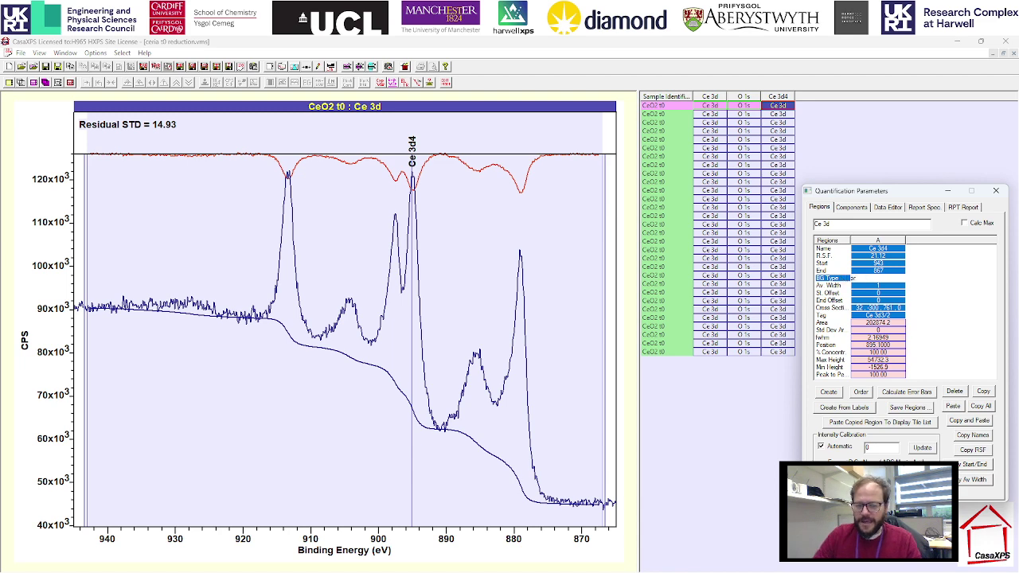
pyautogui.press('Return')
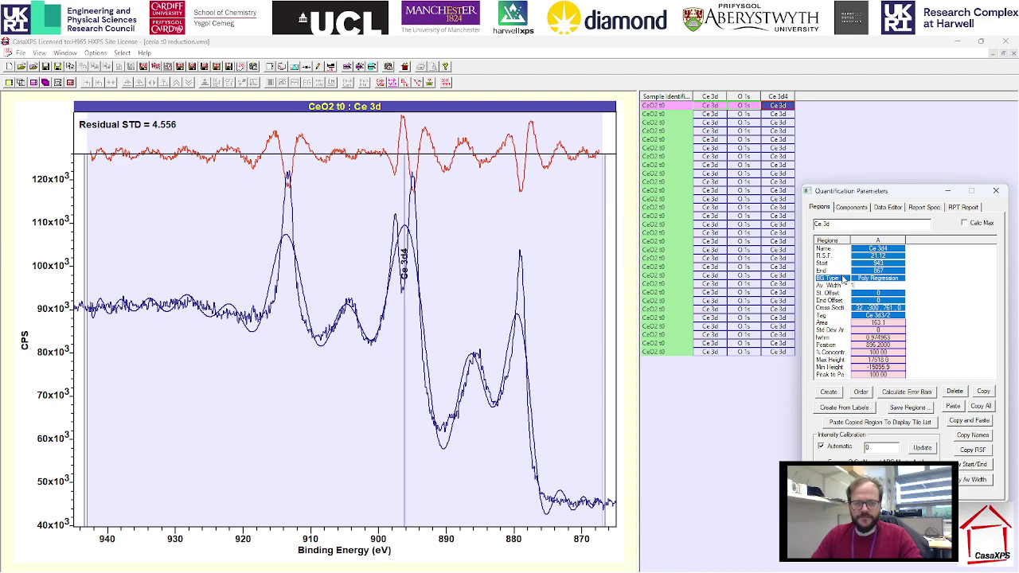
# Step: Narrow the region to the highest-binding-energy peak, from about 920.1 to 908.4 eV
pyautogui.click(601, 268)
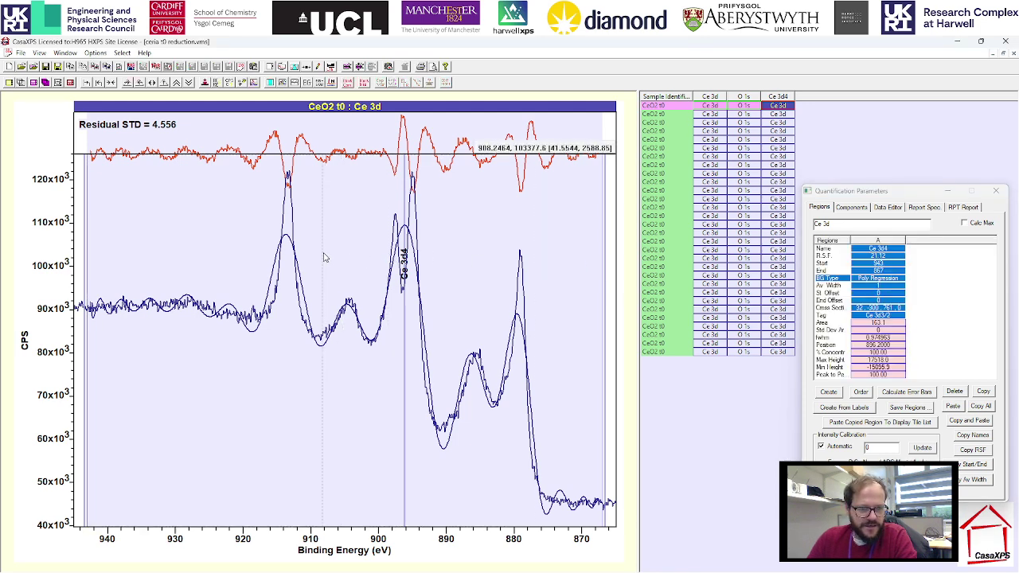
pyautogui.click(321, 256)
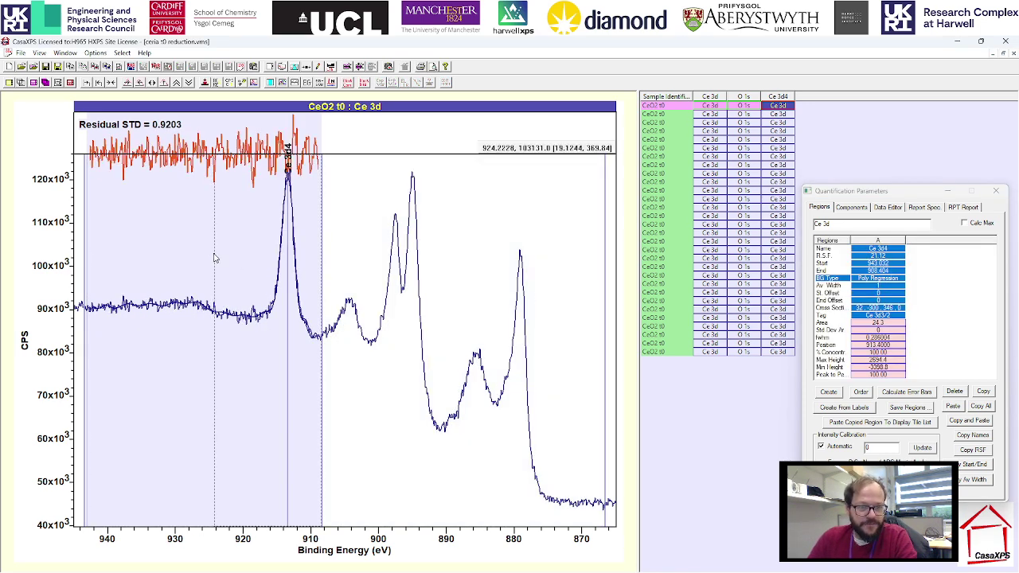
pyautogui.click(244, 256)
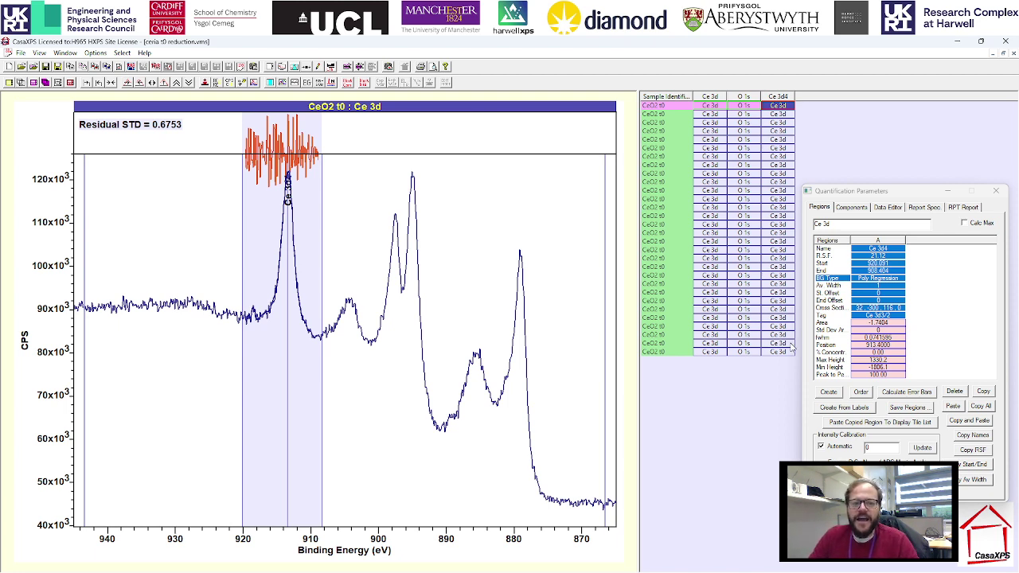
# Step: Try 3 as the first cross-section value of the region's polynomial background and restore it to 32
pyautogui.click(863, 308)
pyautogui.moveTo(859, 308); pyautogui.dragTo(838, 312)
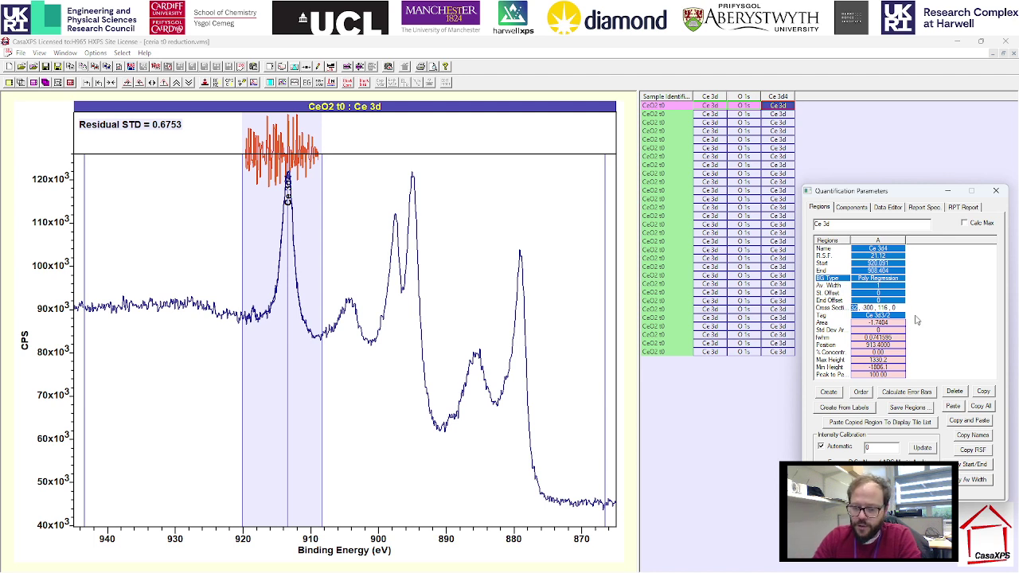
pyautogui.write('1')
pyautogui.press('Return')
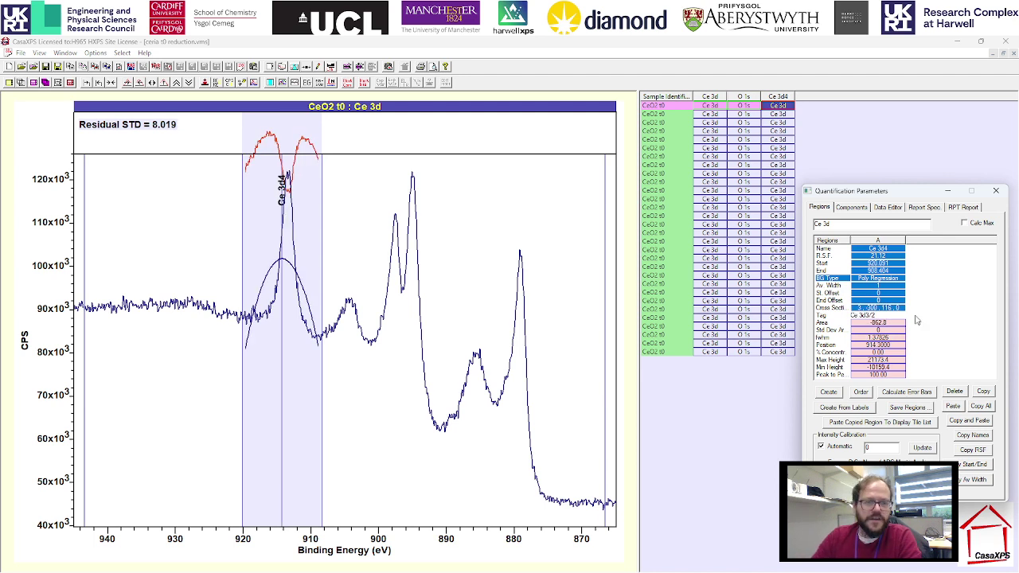
pyautogui.click(869, 308)
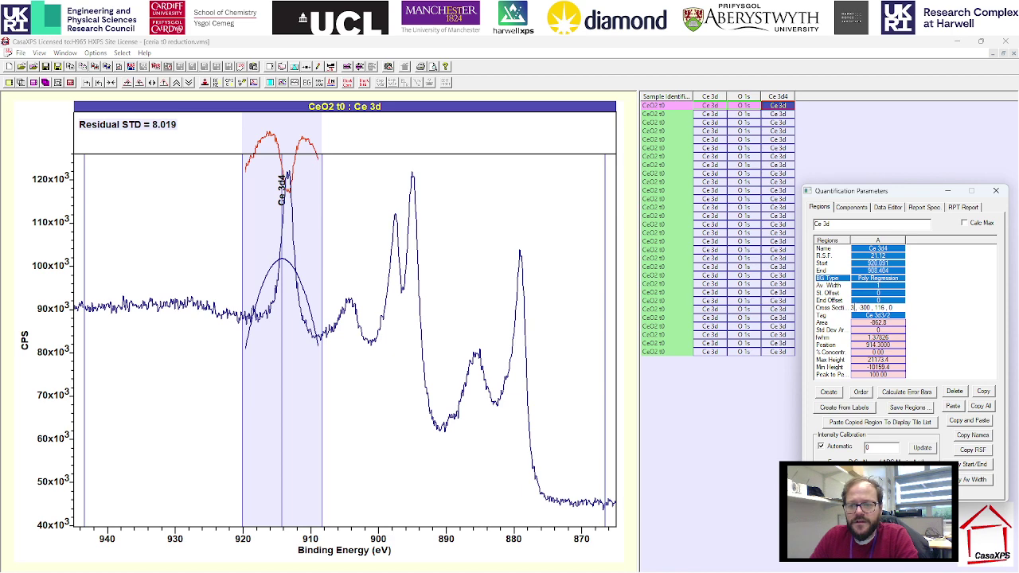
pyautogui.write('3/2')
pyautogui.press('Return')
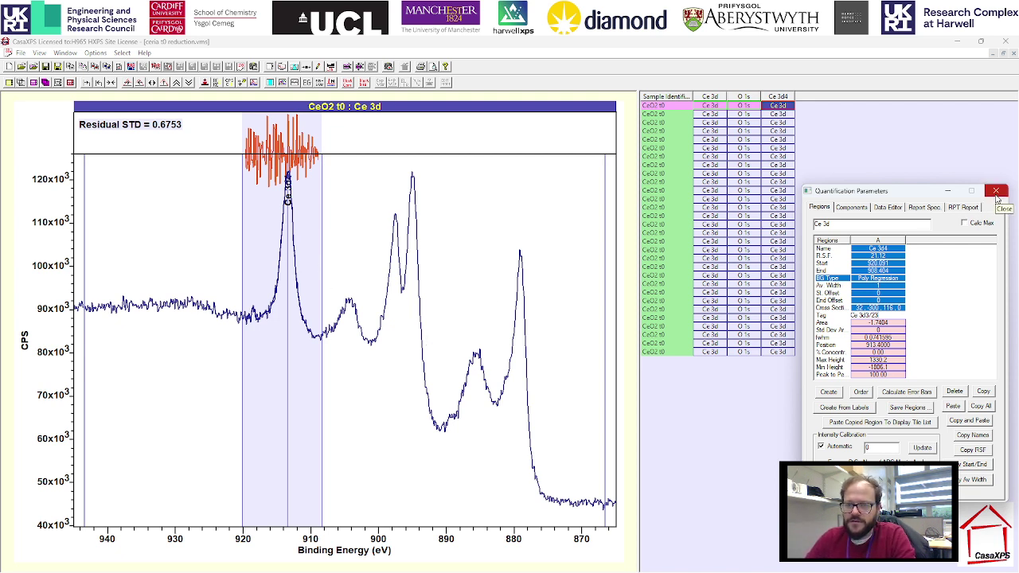
# Step: Propagate only the regions from the first Ce 3d4 spectrum to every spectrum in the Ce 3d4 column, leaving out processing and components
pyautogui.click(777, 97)
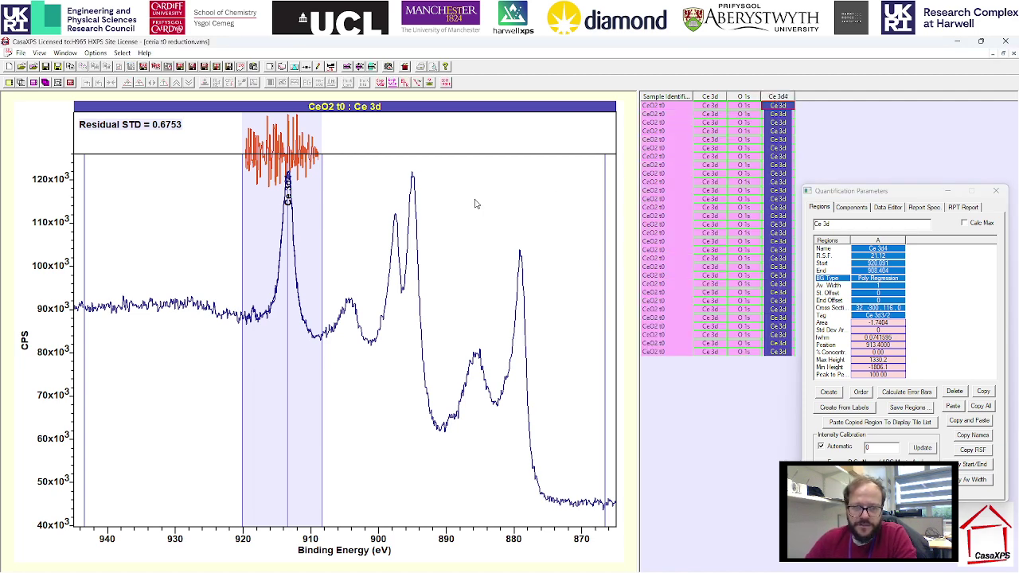
pyautogui.click(782, 107)
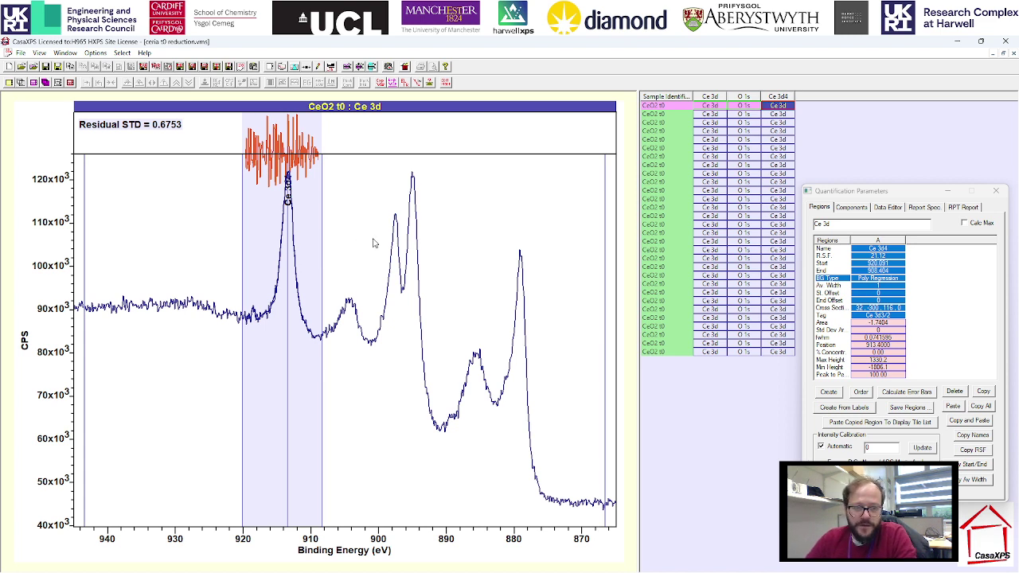
pyautogui.click(786, 97)
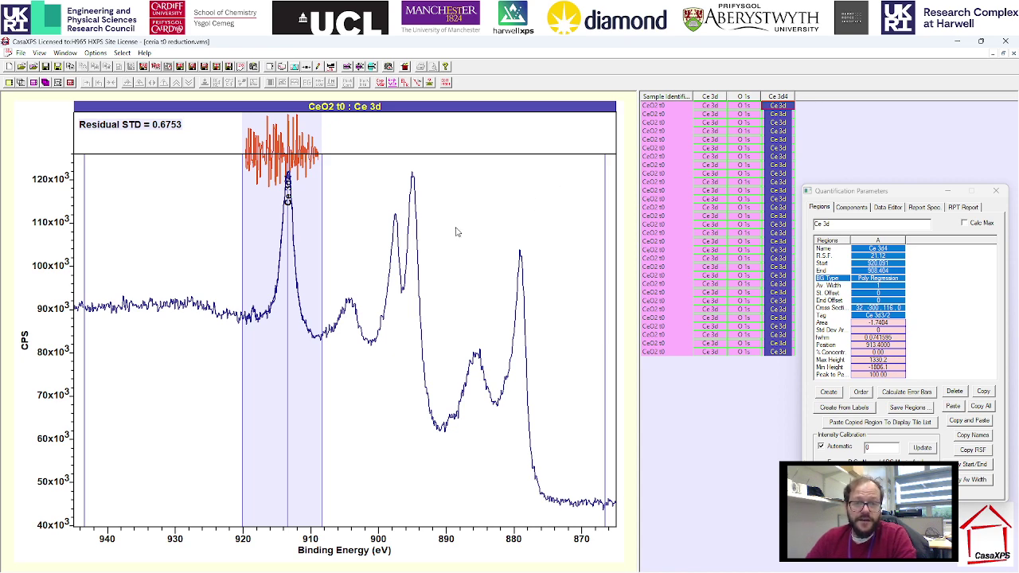
pyautogui.hotkey('ctrl', 'v')
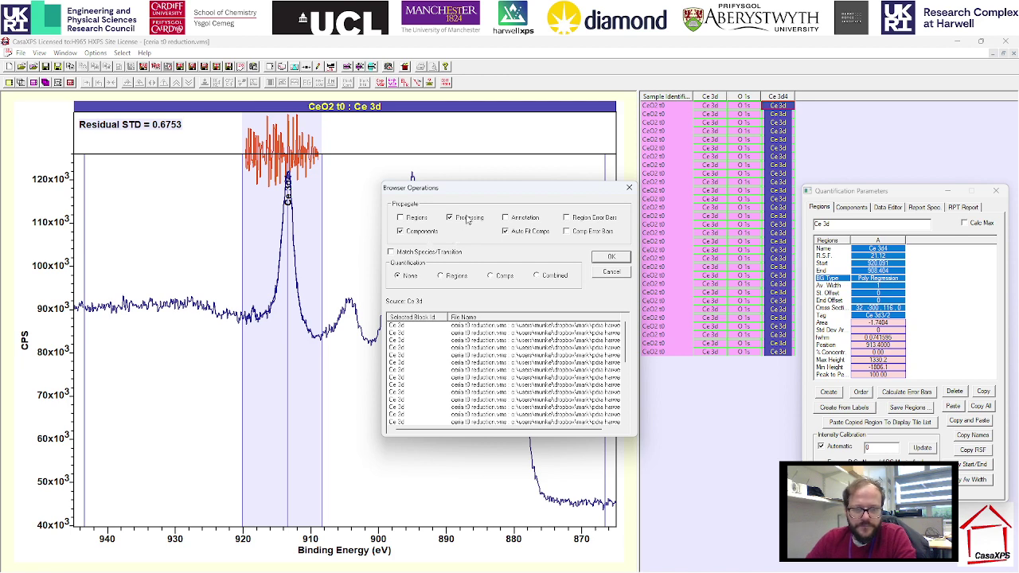
pyautogui.click(461, 218)
pyautogui.click(415, 230)
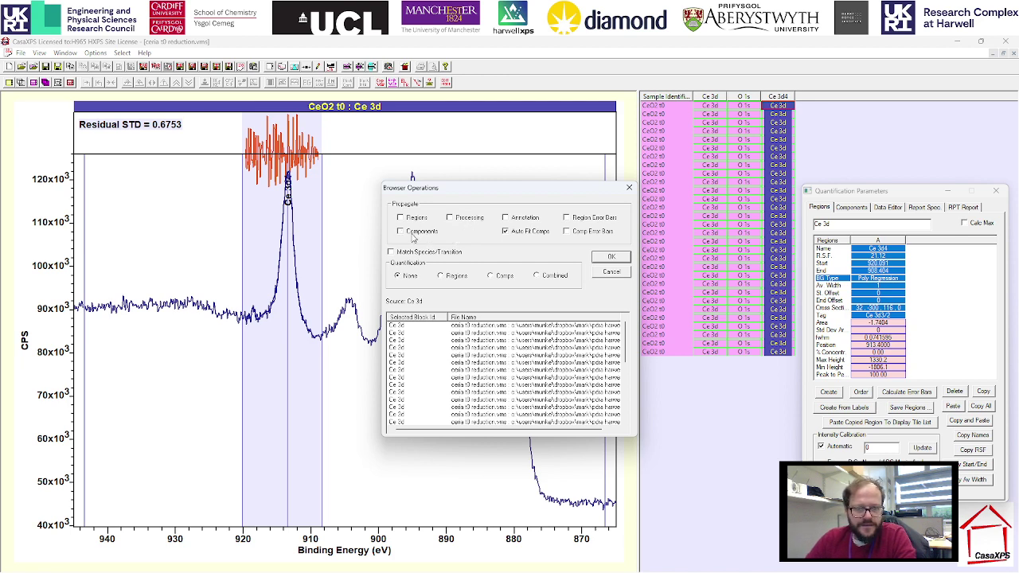
pyautogui.click(412, 220)
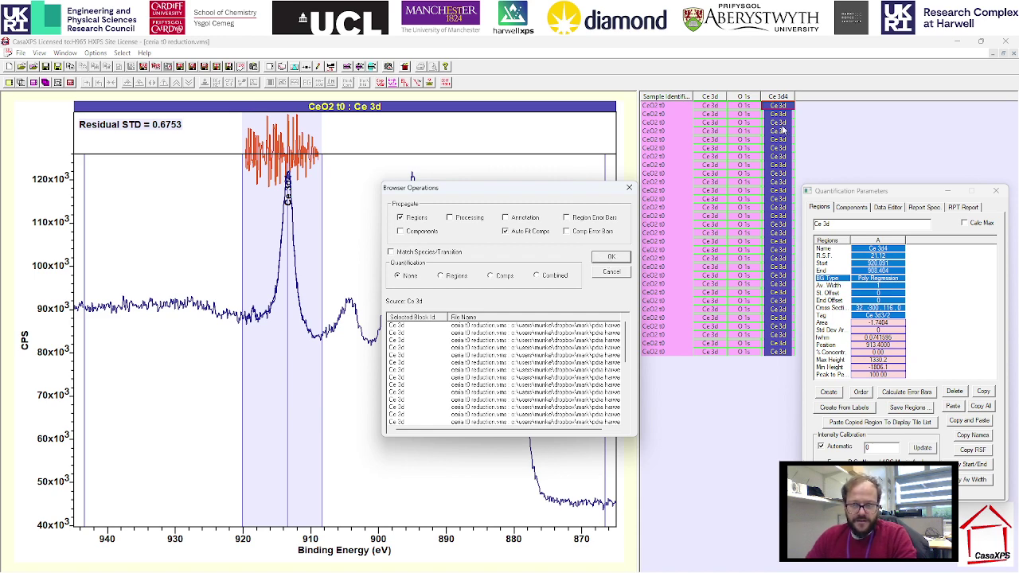
pyautogui.click(609, 259)
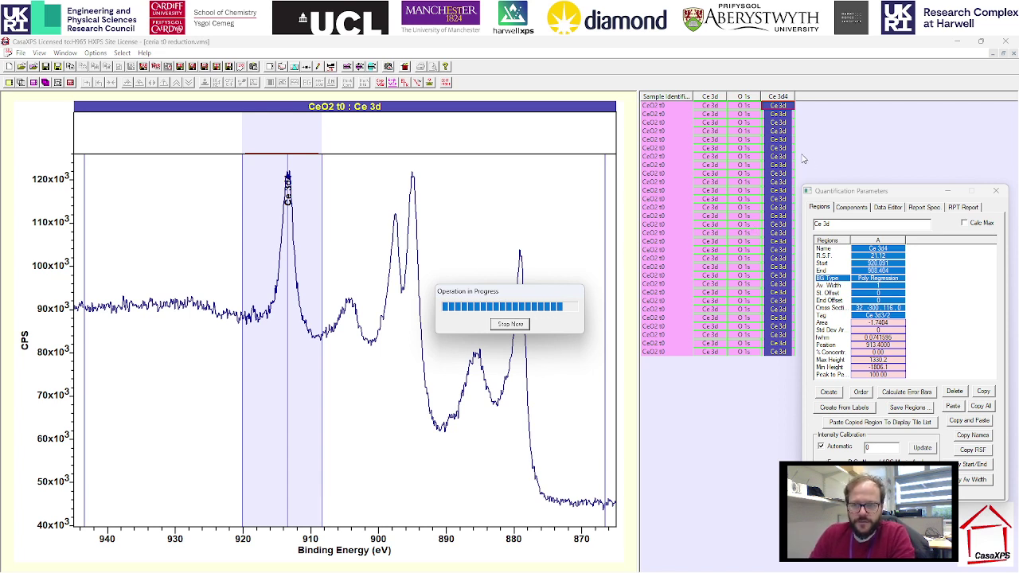
# Step: Go through the Ce 3d4 spectra one by one to check the propagated region on the highest-binding-energy peak
pyautogui.click(780, 106)
pyautogui.press('Down')
pyautogui.press('Down')
pyautogui.press('Down')
pyautogui.press('Down')
pyautogui.press('Down')
pyautogui.press('Down')
pyautogui.press('Down')
pyautogui.press('Down')
pyautogui.press('Down')
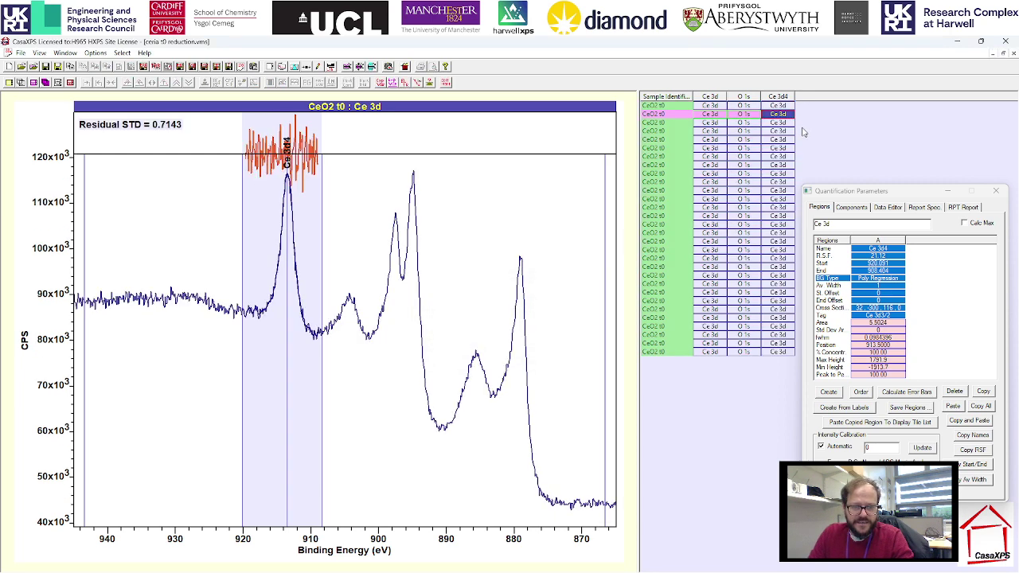
pyautogui.press('Down')
pyautogui.press('Down')
pyautogui.press('Down')
pyautogui.press('Down')
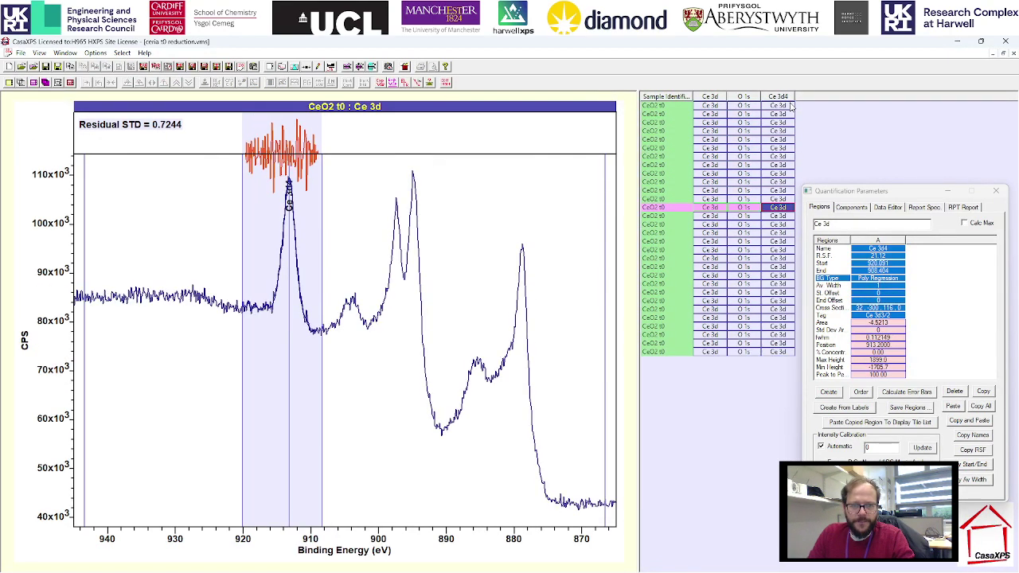
# Step: Overlay all Ce 3d4 spectra in one plot and close the quantification parameters
pyautogui.click(777, 97)
pyautogui.click(21, 83)
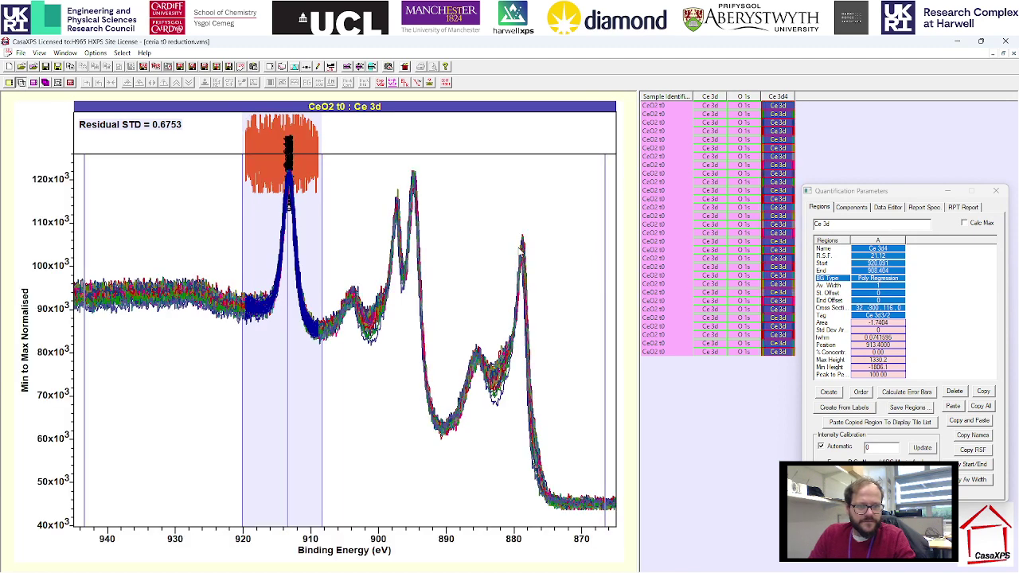
pyautogui.click(995, 190)
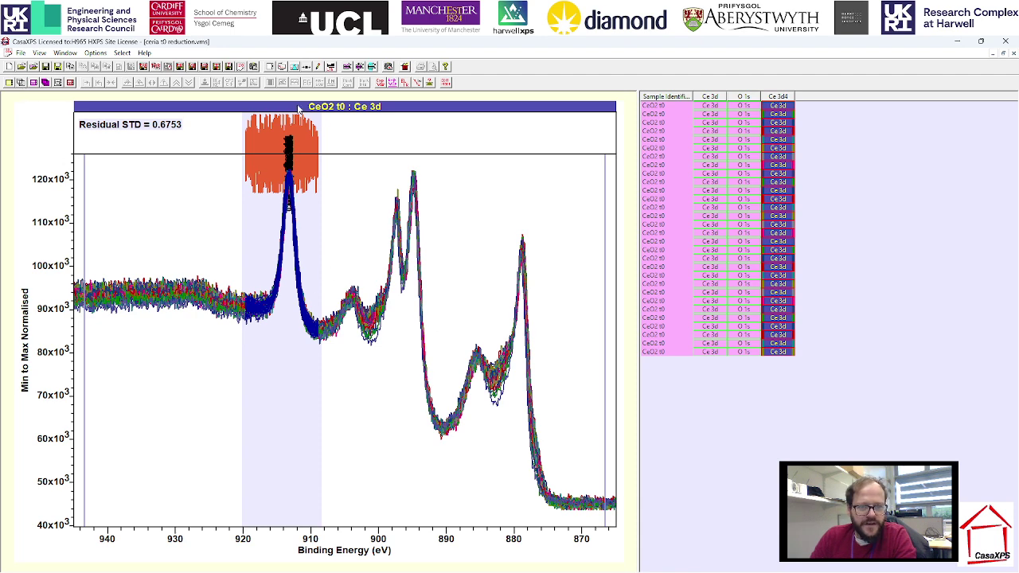
# Step: Set up an energy calibration with 878.812 picked on the lowest-binding-energy peak as measured value and 916.7 as true value
pyautogui.click(305, 70)
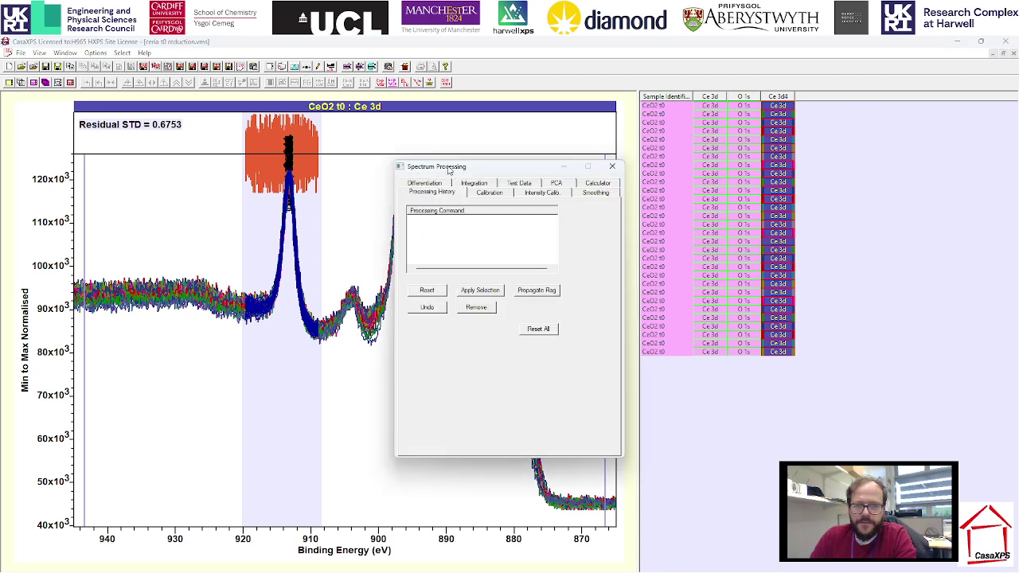
pyautogui.moveTo(448, 169); pyautogui.dragTo(826, 253)
pyautogui.click(866, 273)
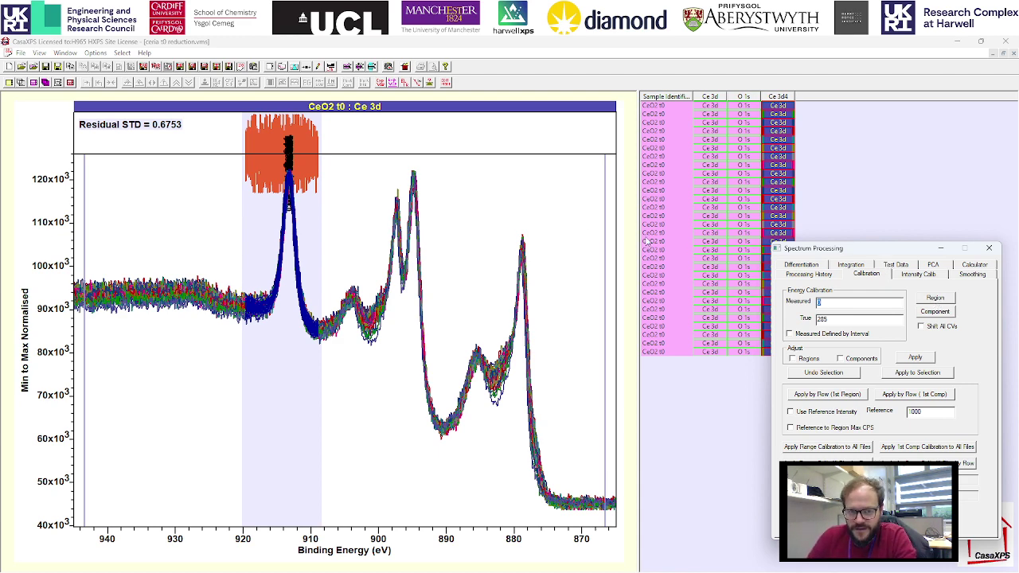
pyautogui.click(522, 213)
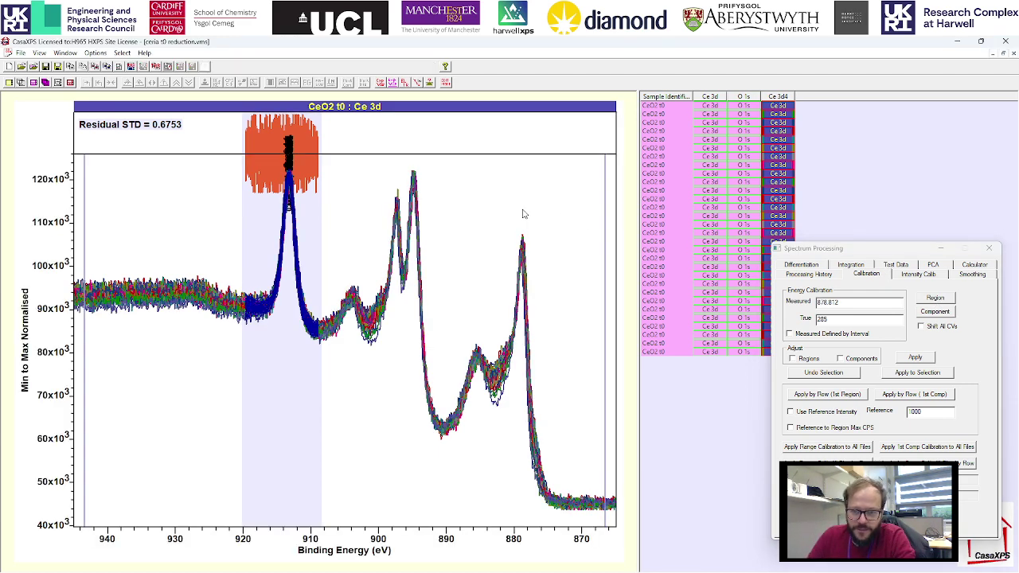
pyautogui.doubleClick(833, 318)
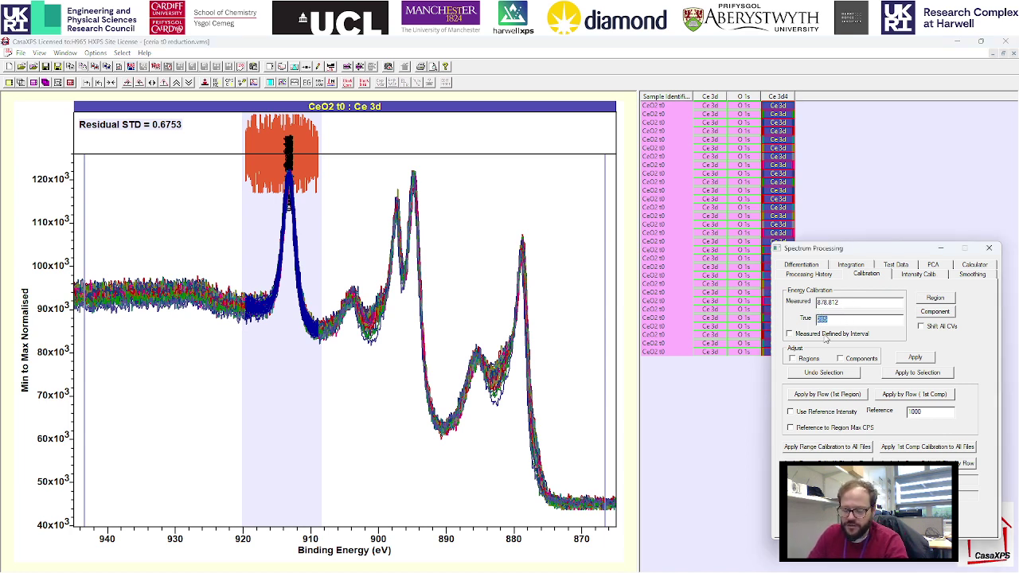
pyautogui.write('916.7')
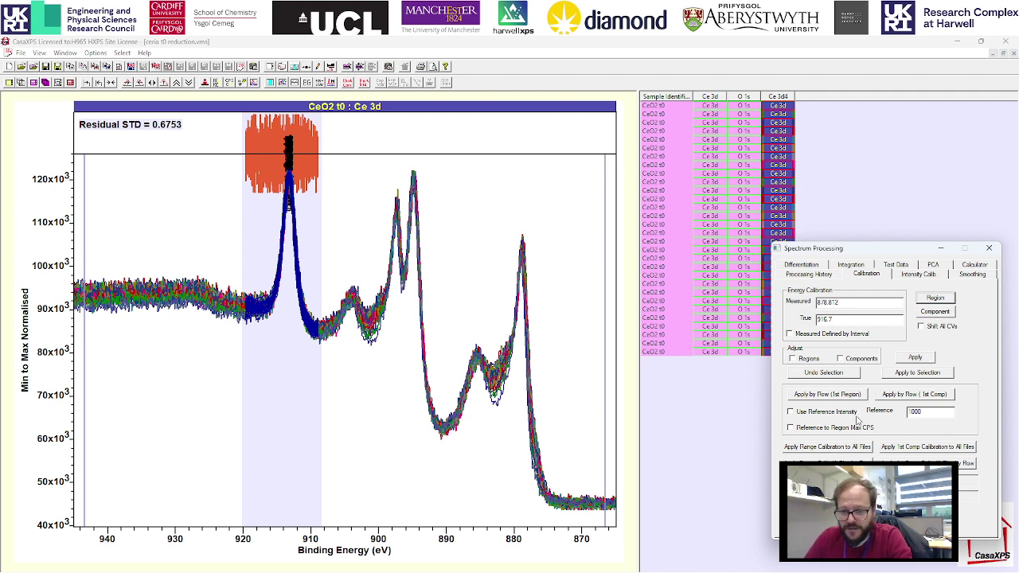
# Step: Apply the energy calibration by row using the first region, adjusting both regions and components
pyautogui.click(792, 359)
pyautogui.click(855, 363)
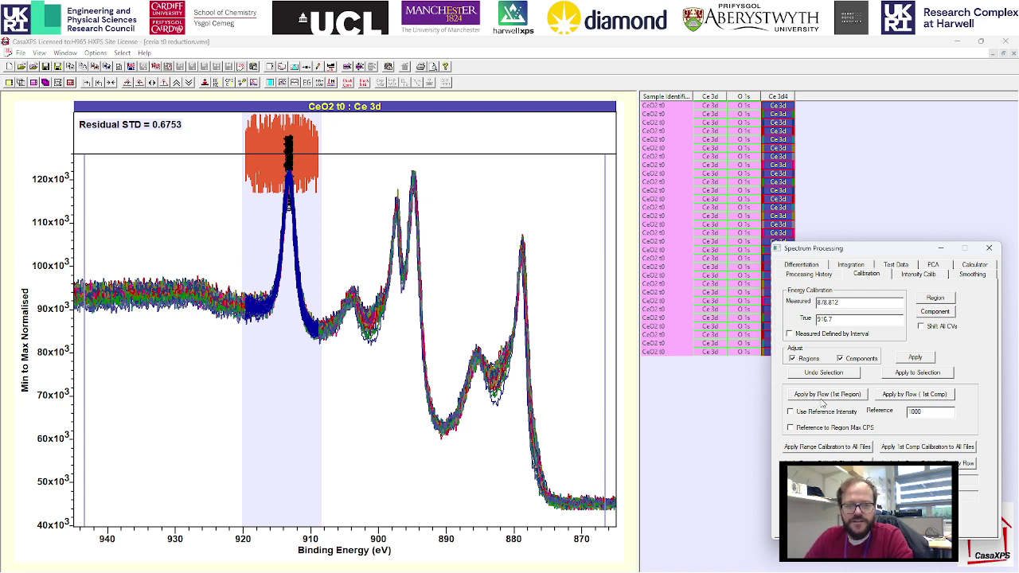
pyautogui.click(821, 400)
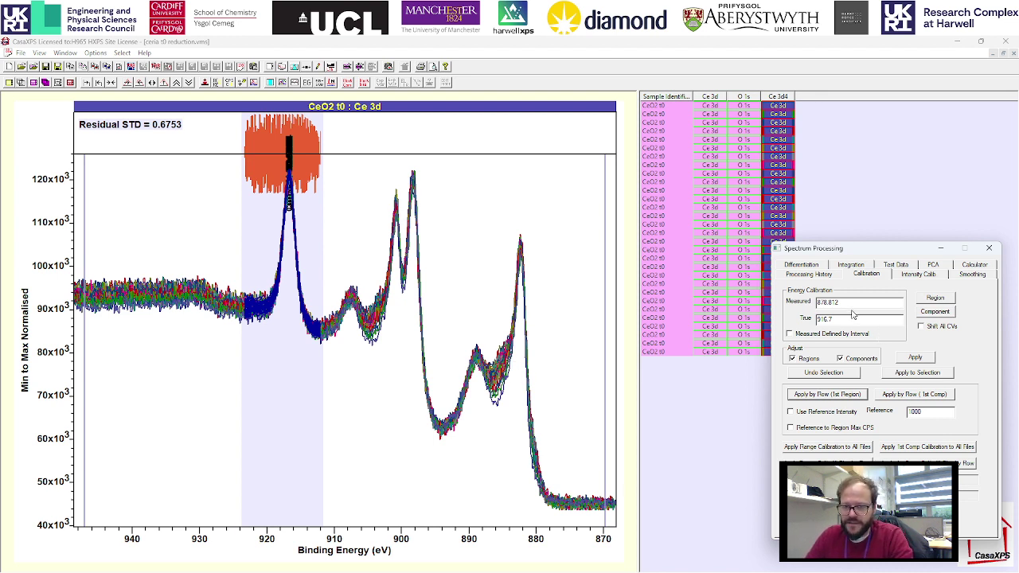
# Step: Examine the processing history of the Ce 3d4 spectra row by row to compare their calibration shifts
pyautogui.click(808, 274)
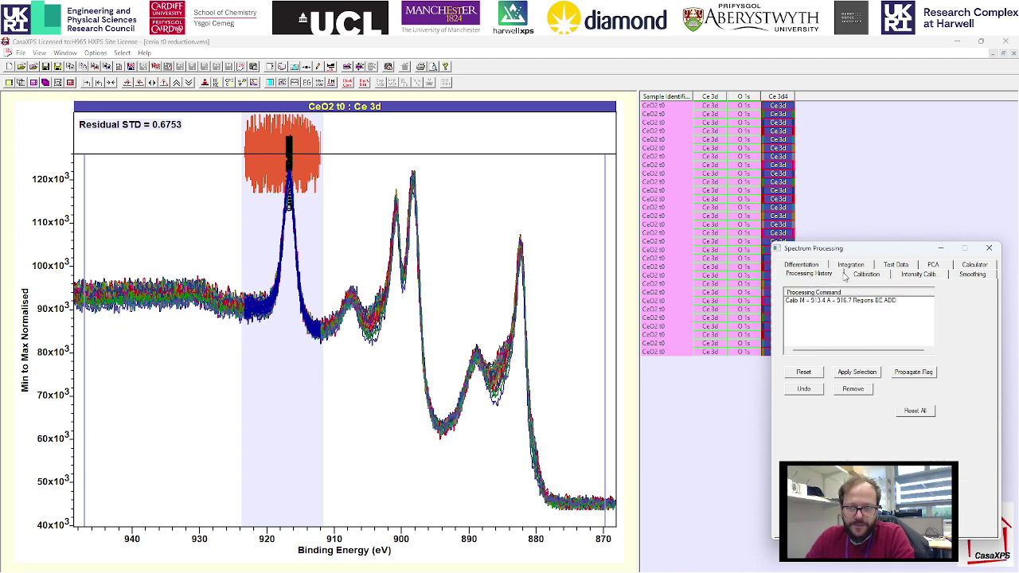
pyautogui.click(777, 113)
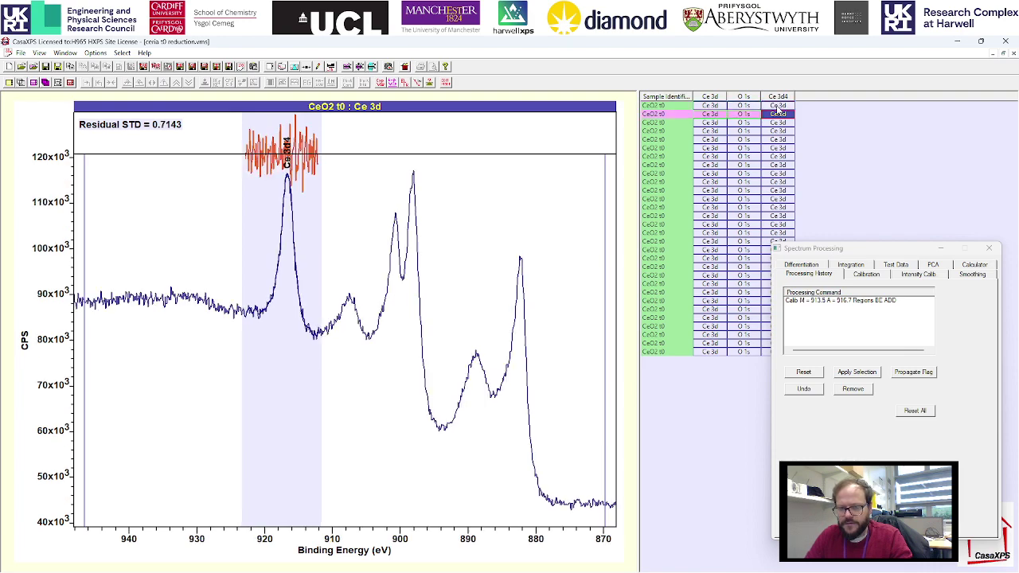
pyautogui.press('Down')
pyautogui.press('Down')
pyautogui.press('Down')
pyautogui.press('Down')
pyautogui.press('Down')
pyautogui.press('Down')
pyautogui.press('Down')
pyautogui.press('Down')
pyautogui.press('Down')
pyautogui.press('Down')
pyautogui.press('Down')
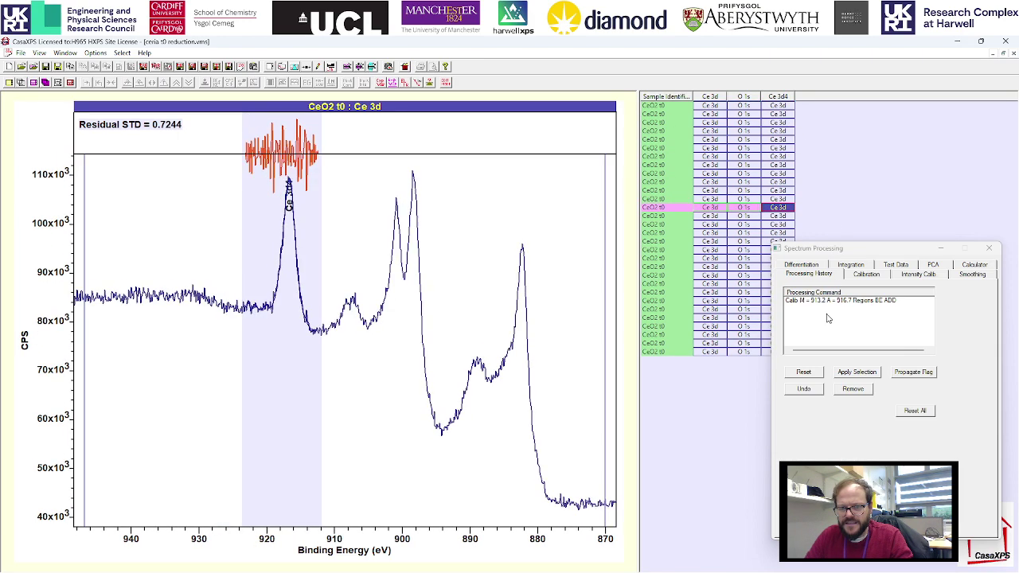
pyautogui.press('Down')
pyautogui.press('Down')
pyautogui.press('Down')
pyautogui.press('Down')
pyautogui.press('Down')
pyautogui.press('Down')
pyautogui.press('Down')
pyautogui.press('Down')
pyautogui.press('Down')
pyautogui.press('Down')
pyautogui.press('Down')
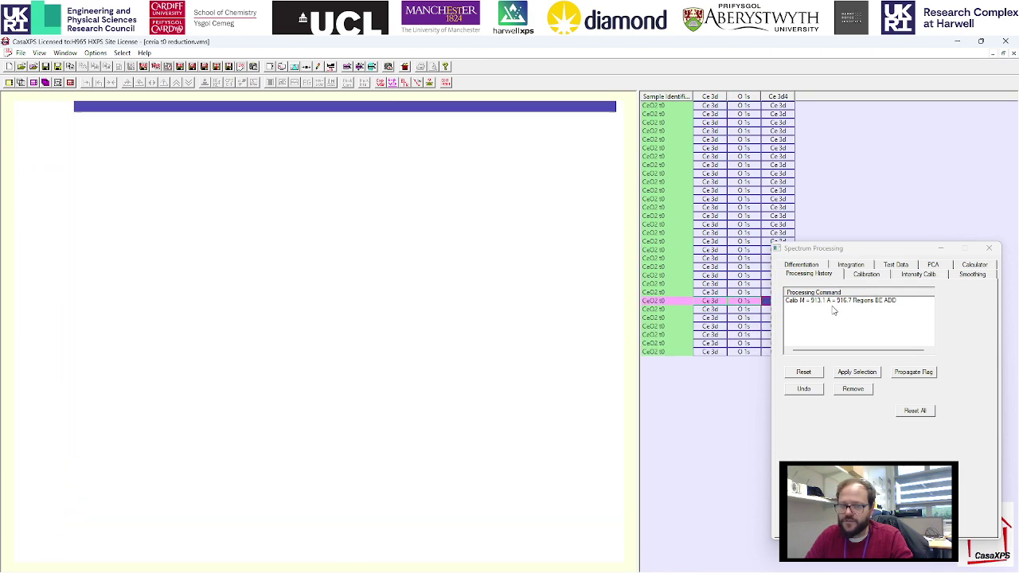
# Step: Check the calibration entries of the first O 1s spectrum and of the fitted Ce 3d spectra down the first Ce 3d column
pyautogui.click(747, 108)
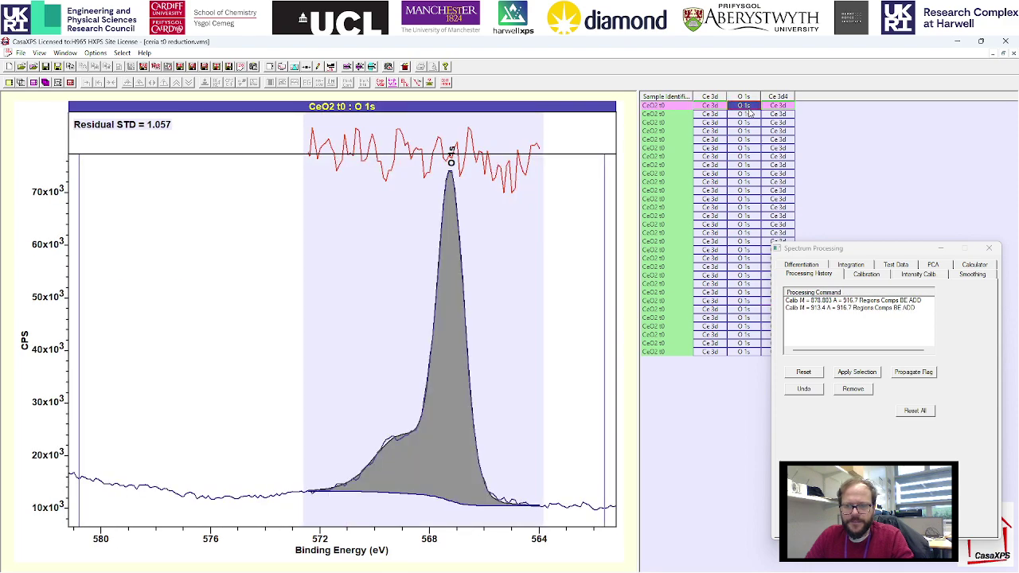
pyautogui.press('Left')
pyautogui.press('Down')
pyautogui.press('Down')
pyautogui.press('Down')
pyautogui.press('Down')
pyautogui.press('Down')
pyautogui.press('Down')
pyautogui.press('Down')
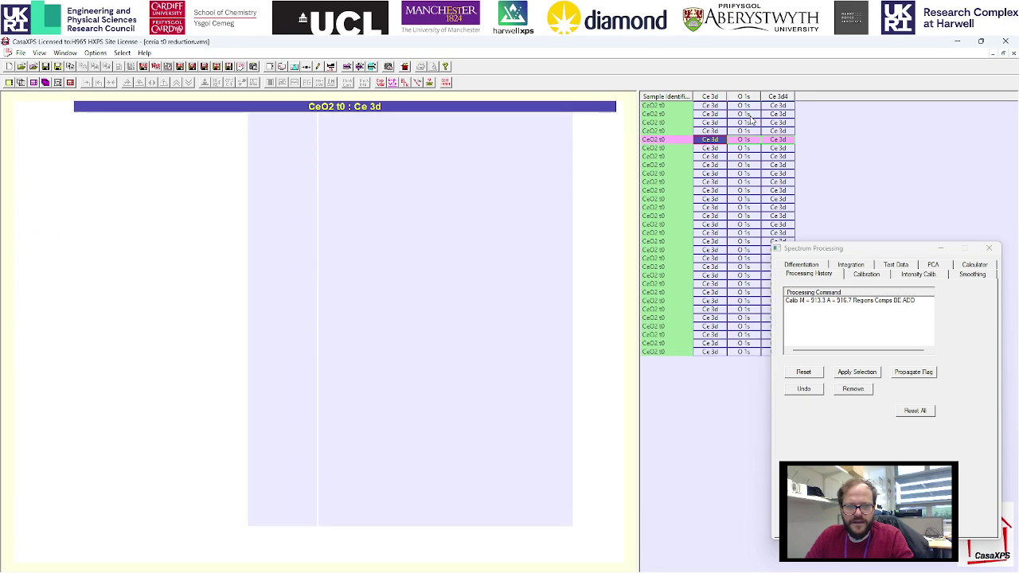
pyautogui.press('Down')
pyautogui.press('Down')
pyautogui.press('Down')
pyautogui.press('Down')
pyautogui.press('Down')
pyautogui.press('Down')
pyautogui.press('Down')
pyautogui.press('Down')
pyautogui.press('Down')
pyautogui.press('Down')
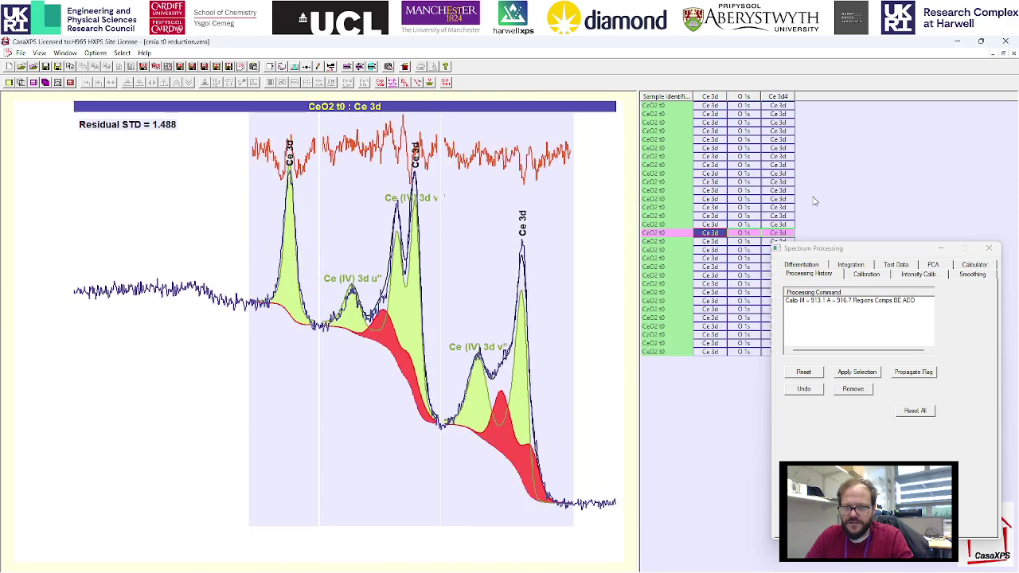
pyautogui.press('Down')
pyautogui.press('Down')
pyautogui.press('Down')
# Step: Compare the calibration of the fitted Ce 3d spectra with their Ce 3d4 copies in the same rows
pyautogui.moveTo(785, 250); pyautogui.dragTo(841, 260)
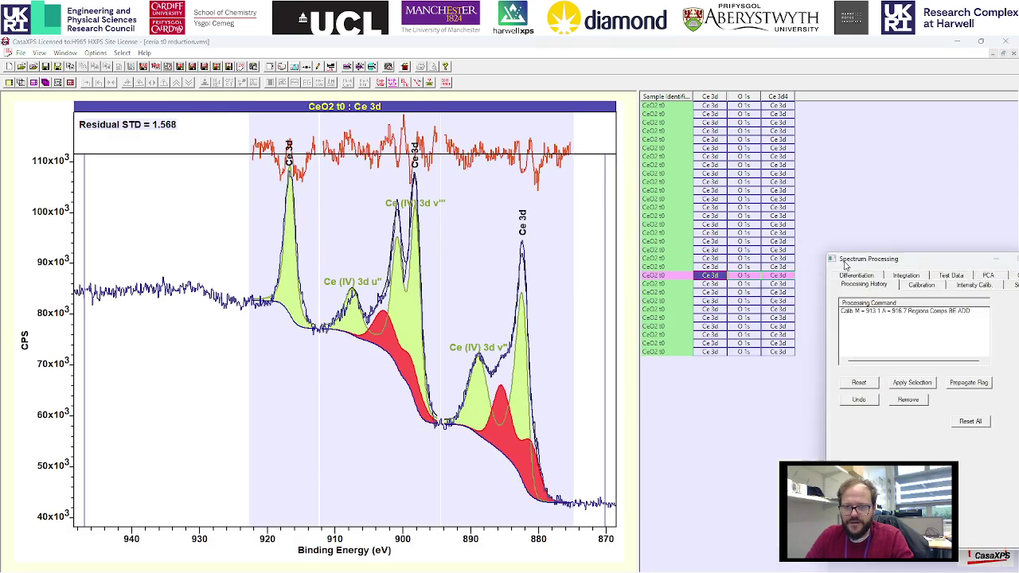
pyautogui.click(779, 276)
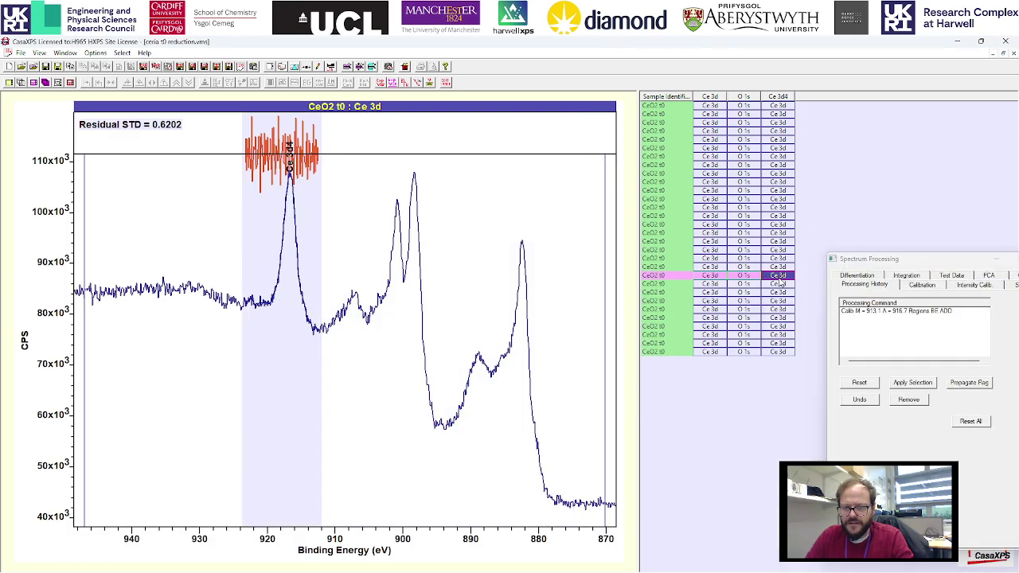
pyautogui.click(717, 276)
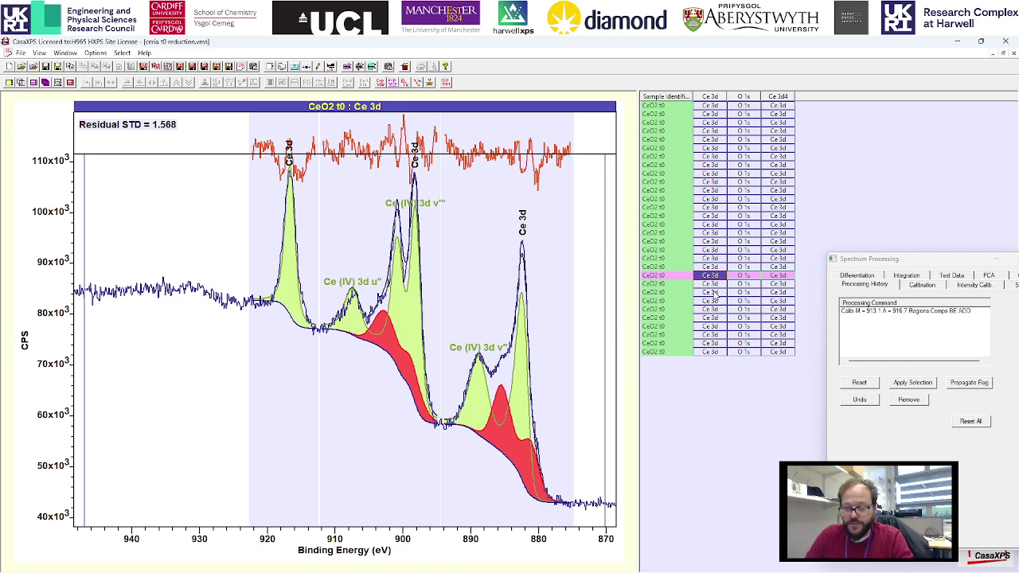
pyautogui.click(715, 293)
pyautogui.click(776, 294)
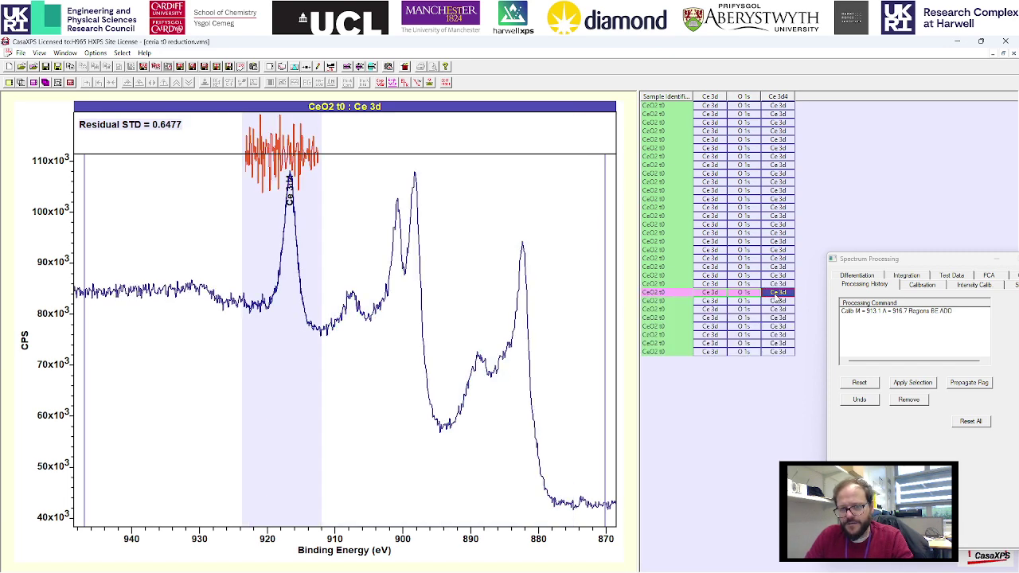
pyautogui.click(716, 296)
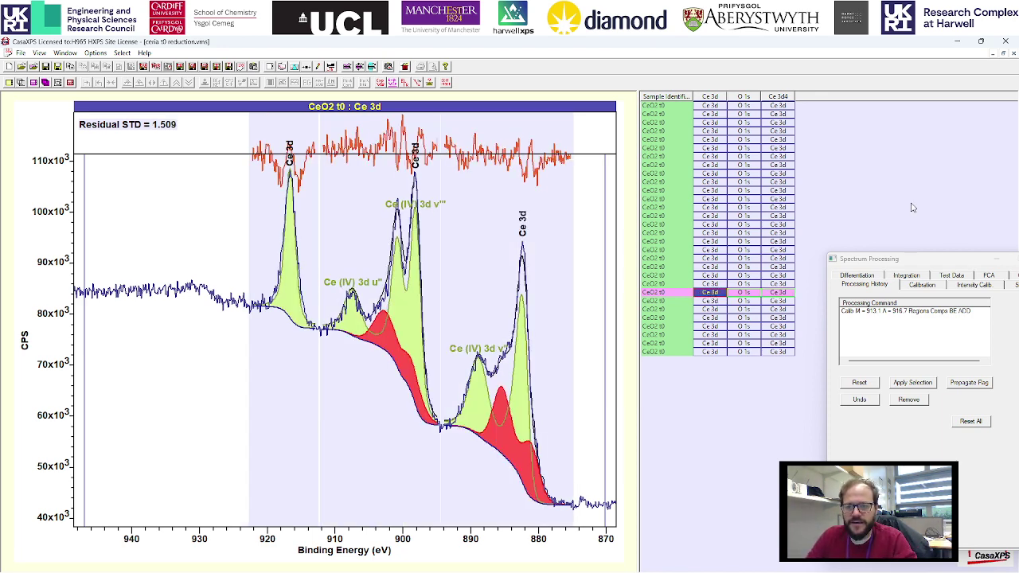
# Step: Reset the processing of the first Ce 3d4 spectrum to remove its energy calibration
pyautogui.click(776, 106)
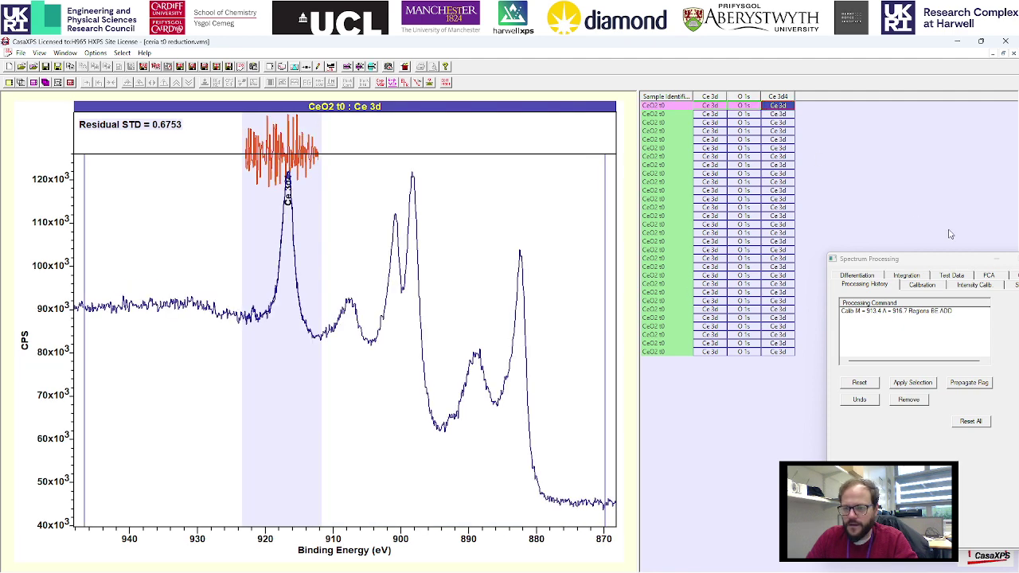
pyautogui.moveTo(945, 265); pyautogui.dragTo(867, 244)
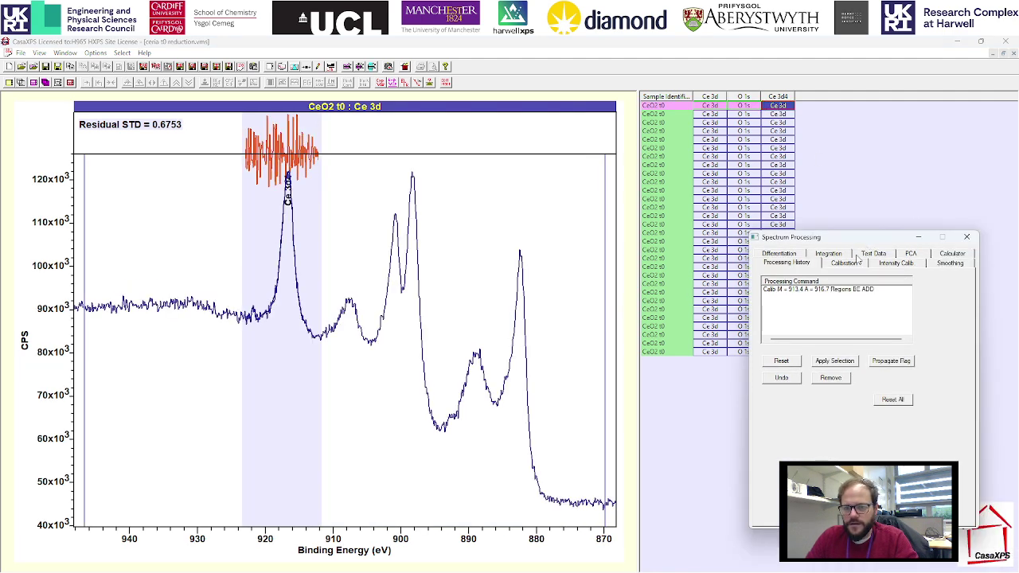
pyautogui.click(799, 291)
pyautogui.click(790, 366)
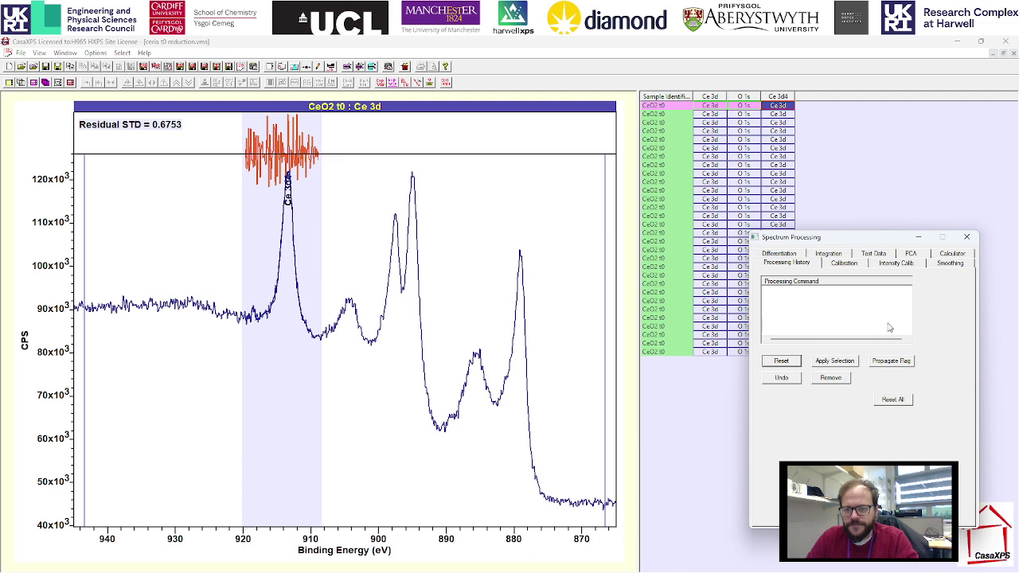
# Step: Propagate only the cleared processing history from the first Ce 3d4 spectrum to all spectra in every column
pyautogui.click(967, 236)
pyautogui.click(778, 96)
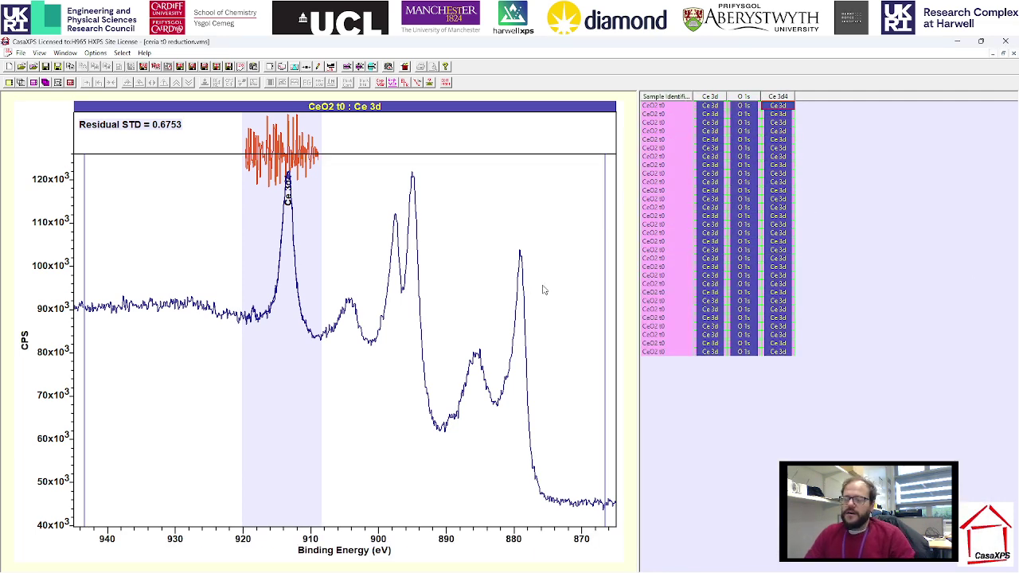
pyautogui.rightClick(482, 231)
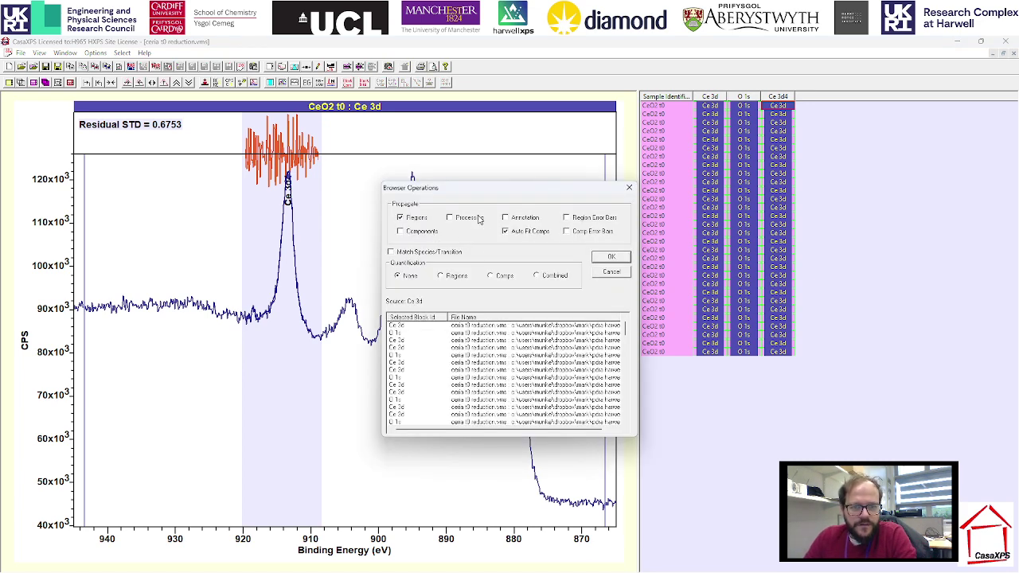
pyautogui.click(409, 222)
pyautogui.click(452, 219)
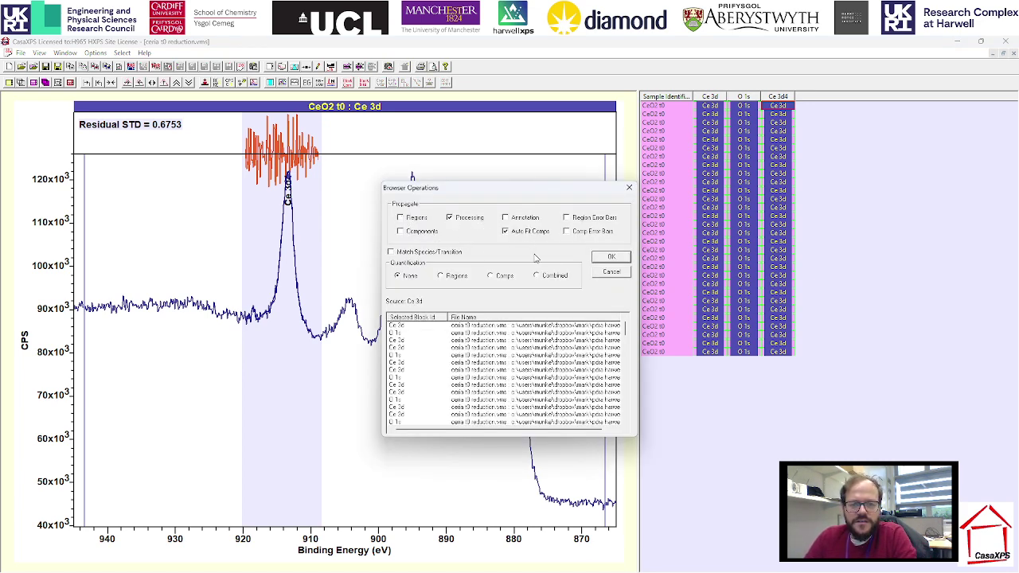
pyautogui.click(599, 263)
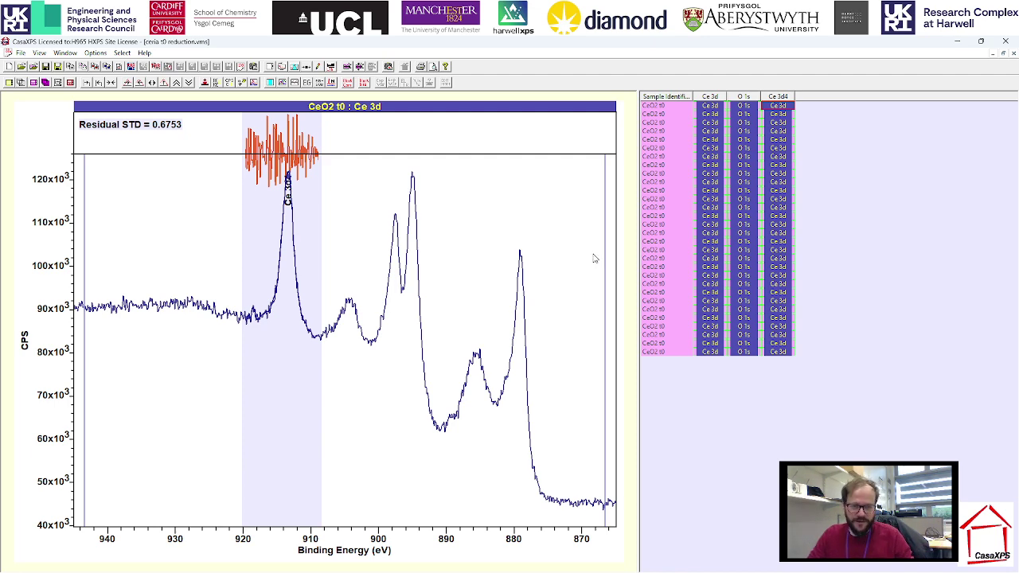
# Step: Delete the whole Ce 3d4 column of copied spectra from the file
pyautogui.click(779, 97)
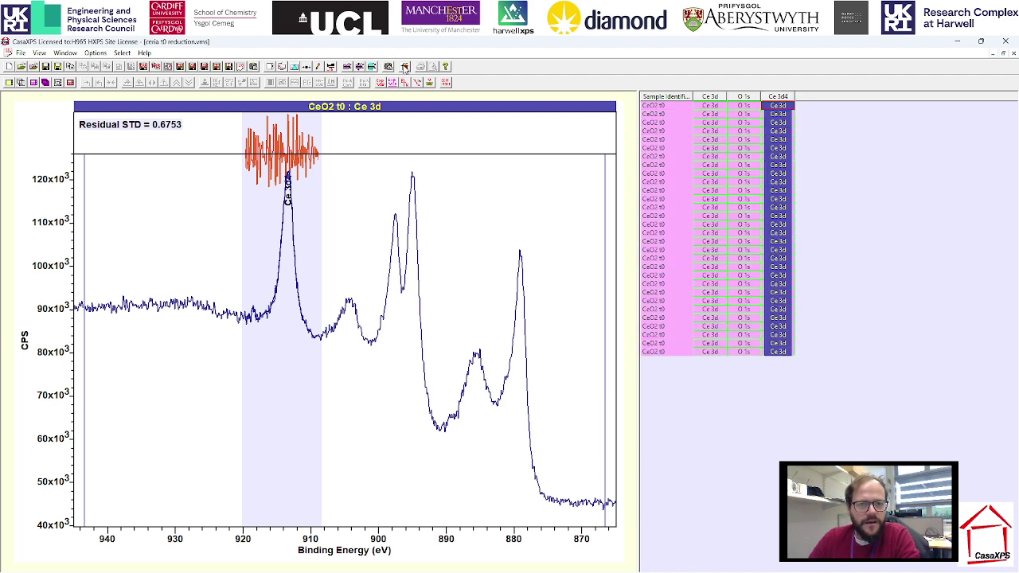
pyautogui.click(404, 68)
pyautogui.click(501, 341)
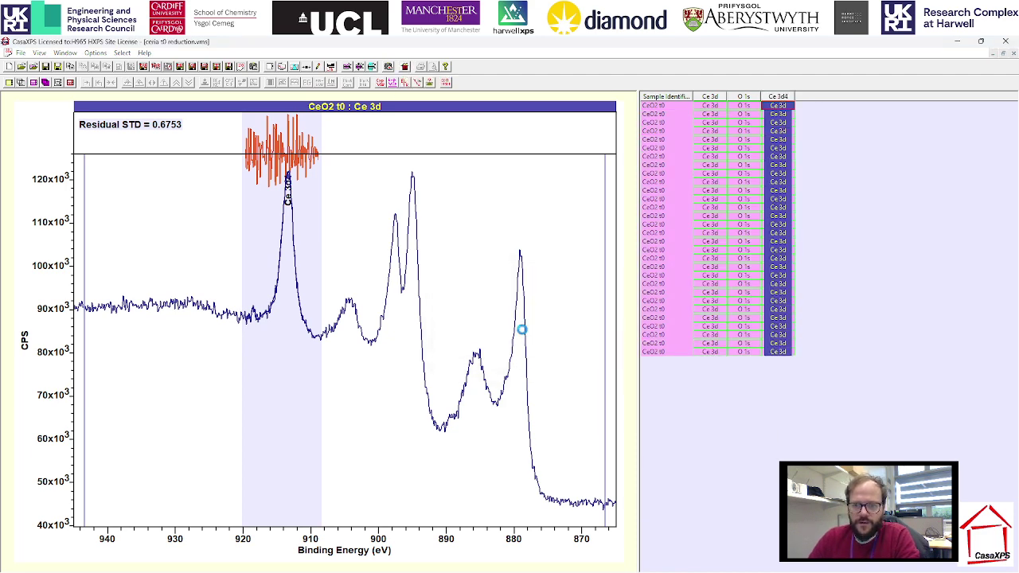
pyautogui.click(549, 348)
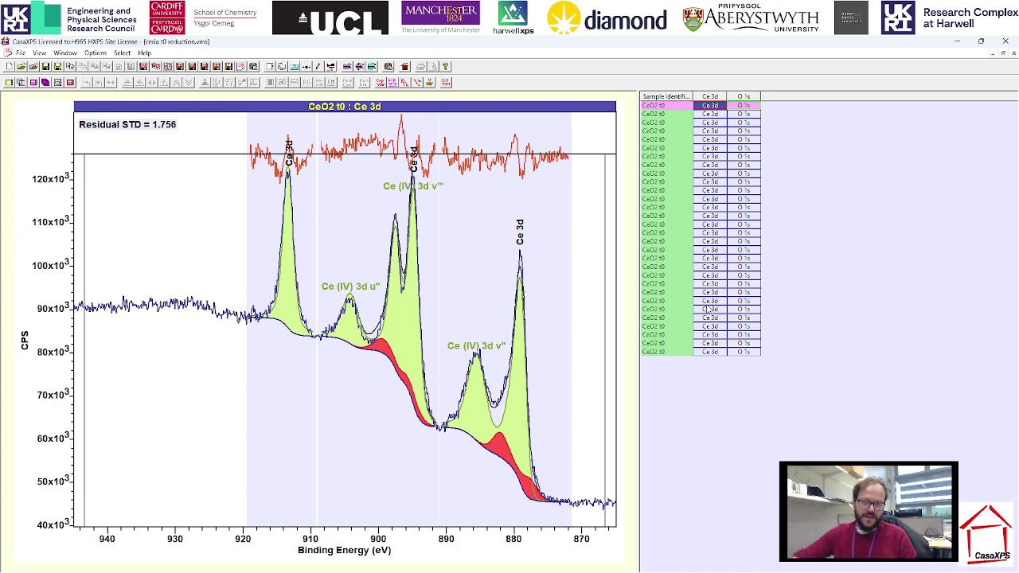
# Step: Examine the parameters of component A, Ce (IV) 3d u''', in the first fitted Ce 3d spectrum
pyautogui.click(294, 68)
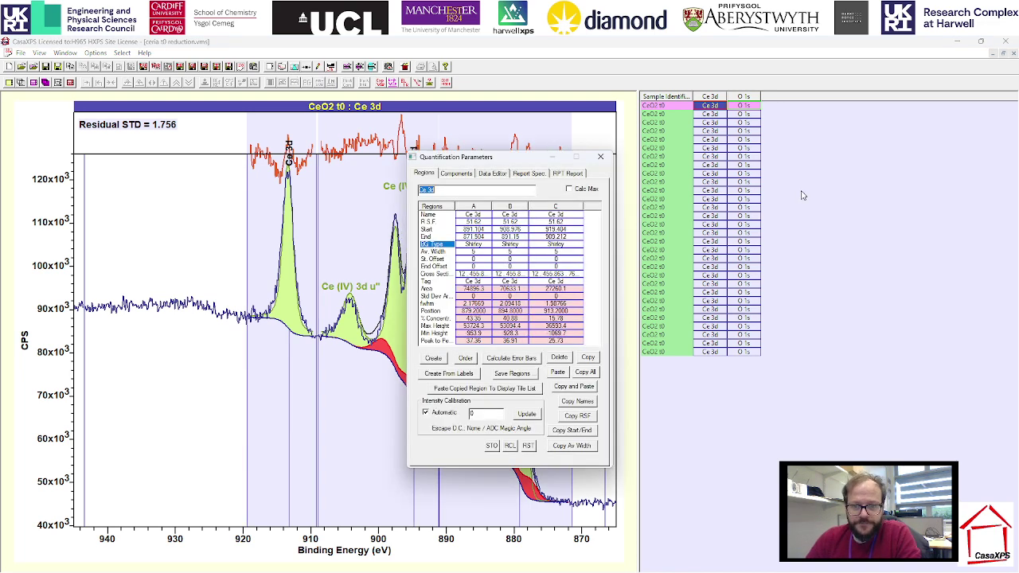
pyautogui.click(453, 212)
pyautogui.moveTo(483, 197); pyautogui.dragTo(858, 173)
pyautogui.click(863, 242)
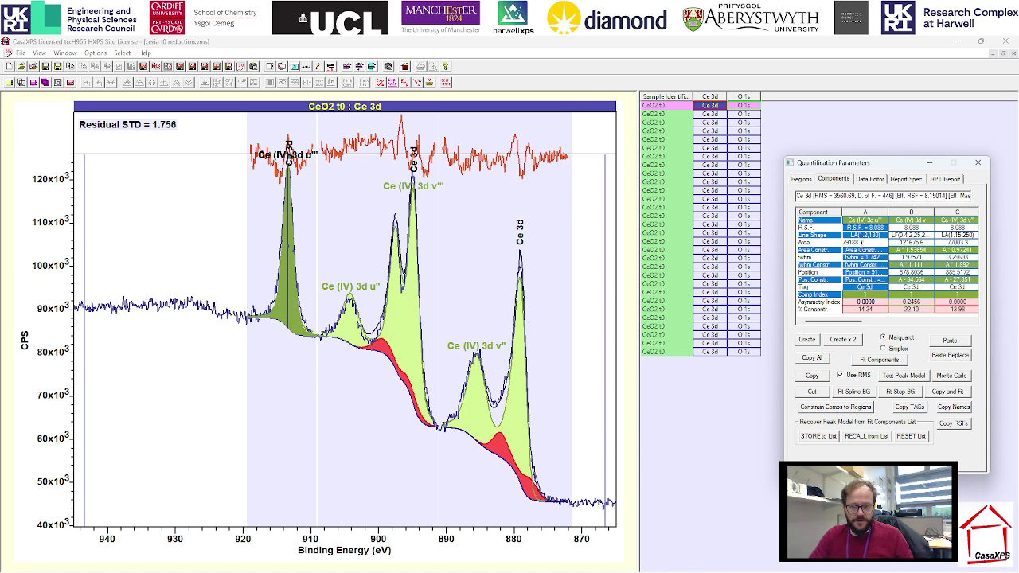
pyautogui.click(865, 229)
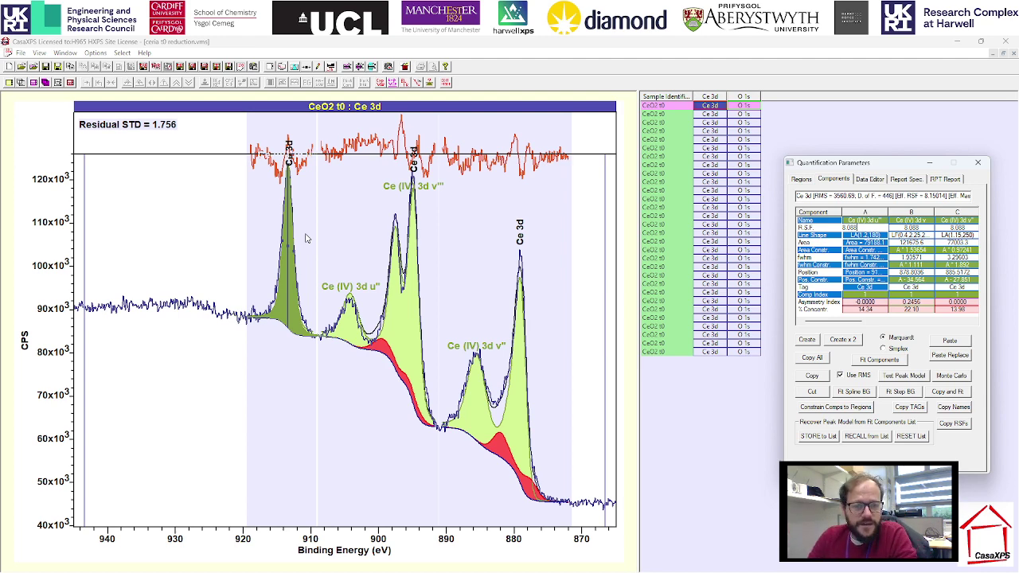
pyautogui.click(874, 244)
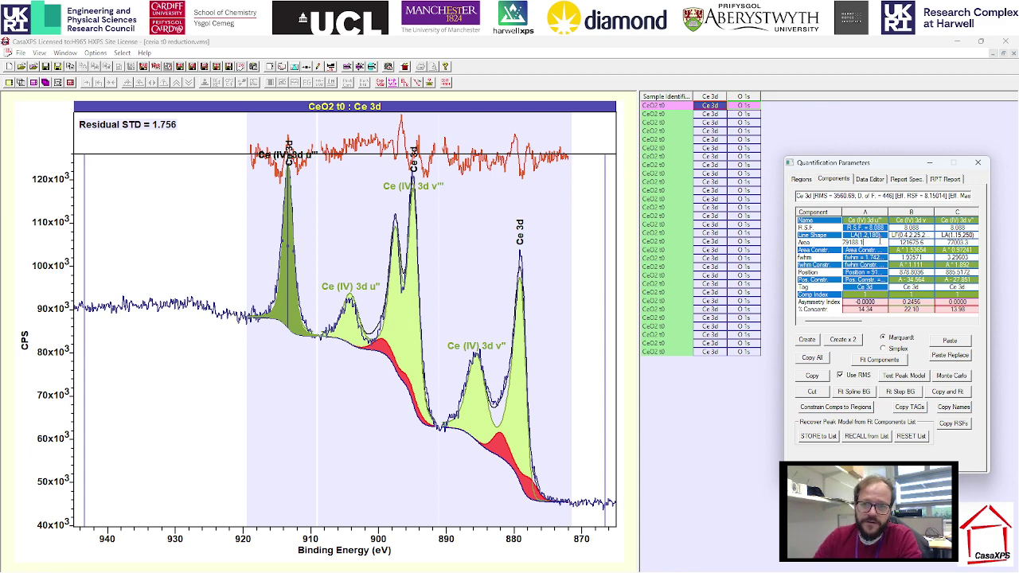
# Step: Set up the energy calibration with the measured position taken from the Ce (IV) 3d u''' component and a true value of 916.7
pyautogui.click(310, 70)
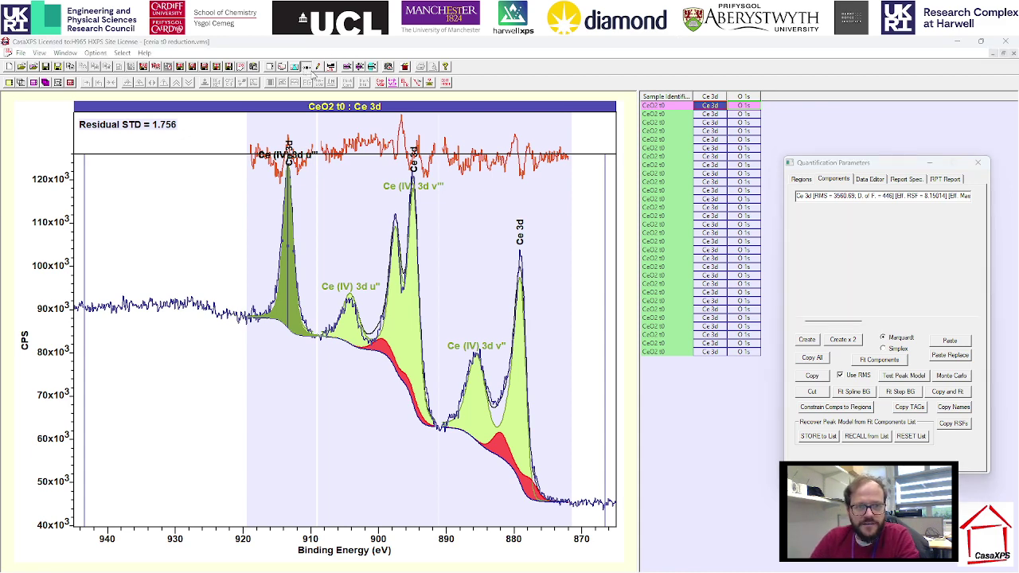
pyautogui.moveTo(480, 166); pyautogui.dragTo(847, 282)
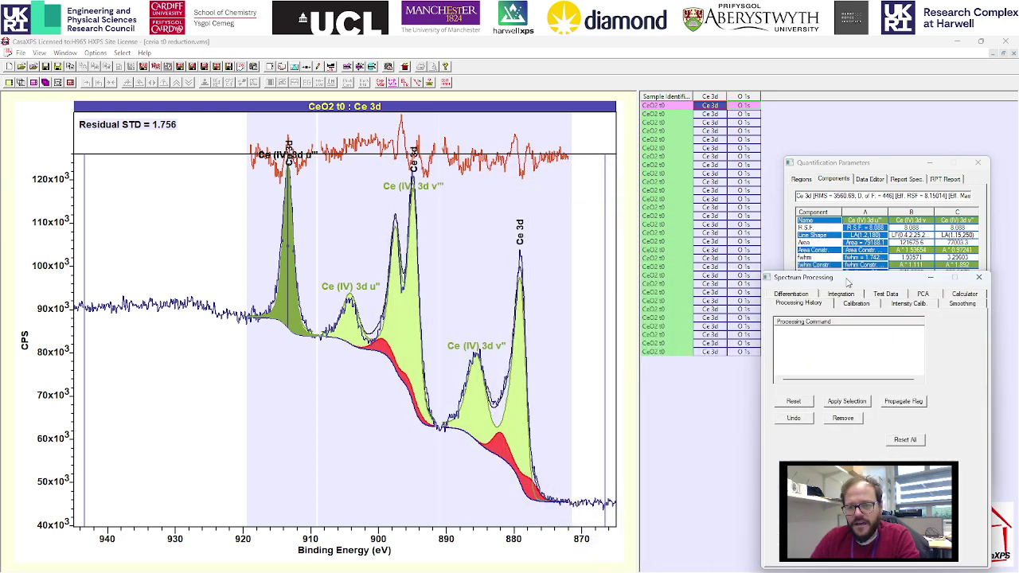
pyautogui.click(852, 304)
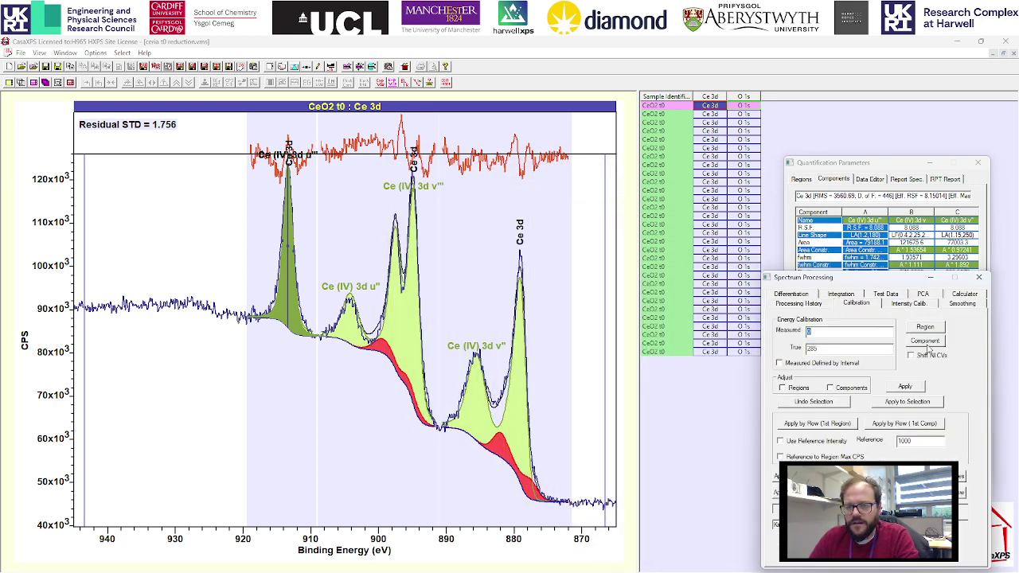
pyautogui.click(924, 341)
pyautogui.click(836, 348)
pyautogui.write('916.7')
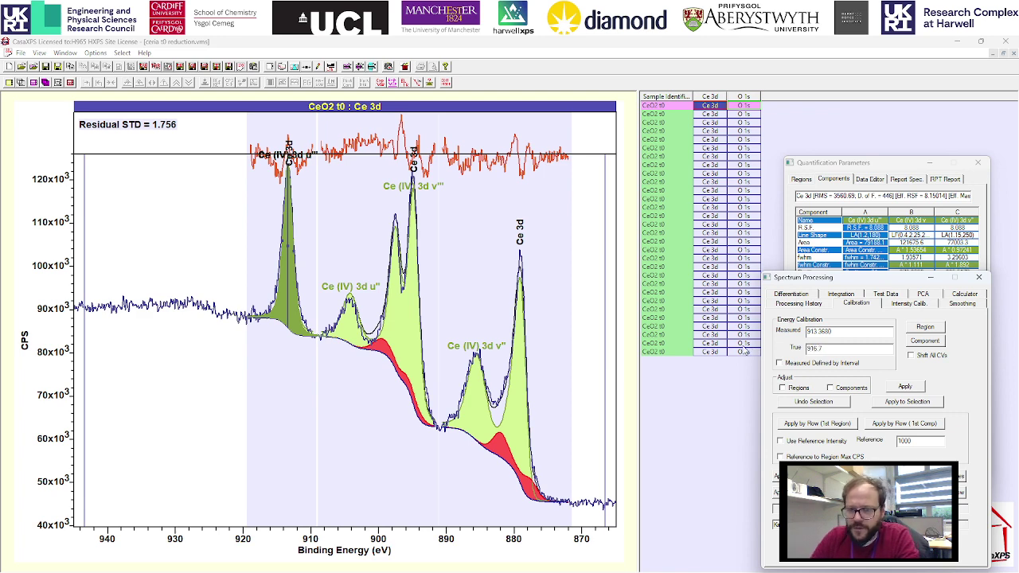
# Step: Check the component's position against the measured calibration value, and set the calibration to adjust both regions and components
pyautogui.moveTo(790, 280); pyautogui.dragTo(757, 332)
pyautogui.click(867, 274)
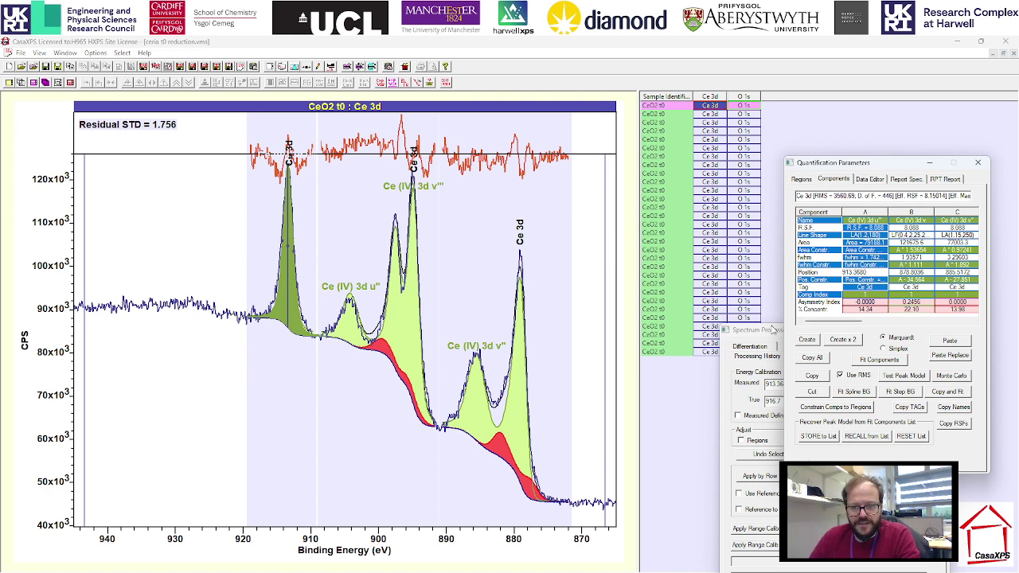
pyautogui.moveTo(768, 333); pyautogui.dragTo(823, 214)
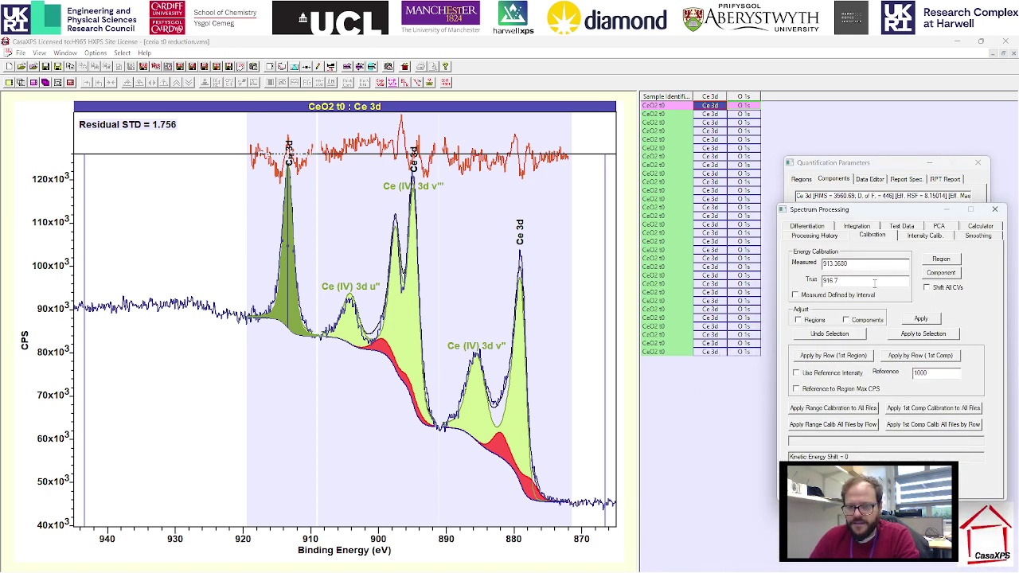
pyautogui.click(812, 322)
pyautogui.click(862, 323)
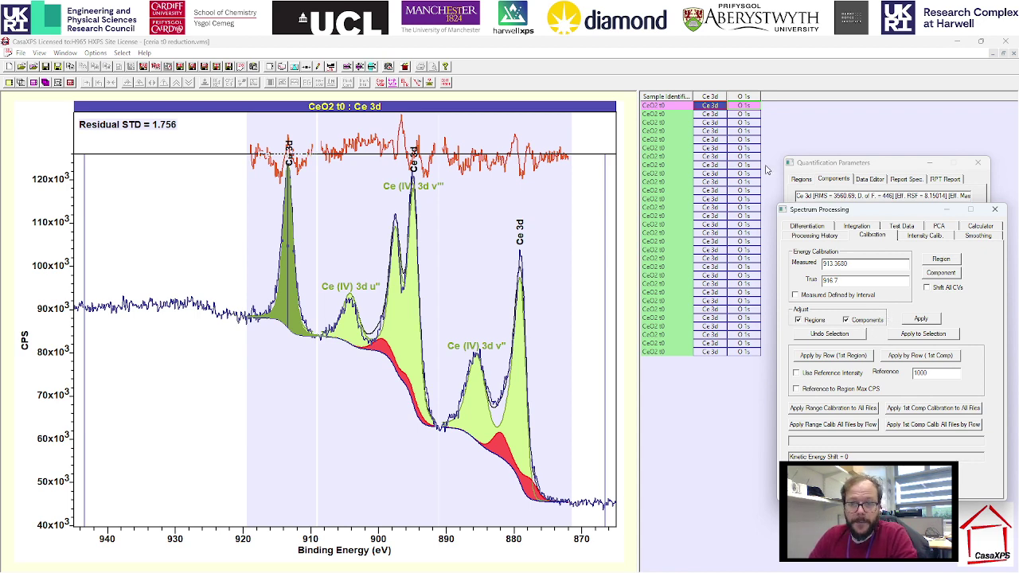
# Step: Overlay all fitted Ce 3d spectra and apply the energy calibration by row using the first component
pyautogui.click(709, 97)
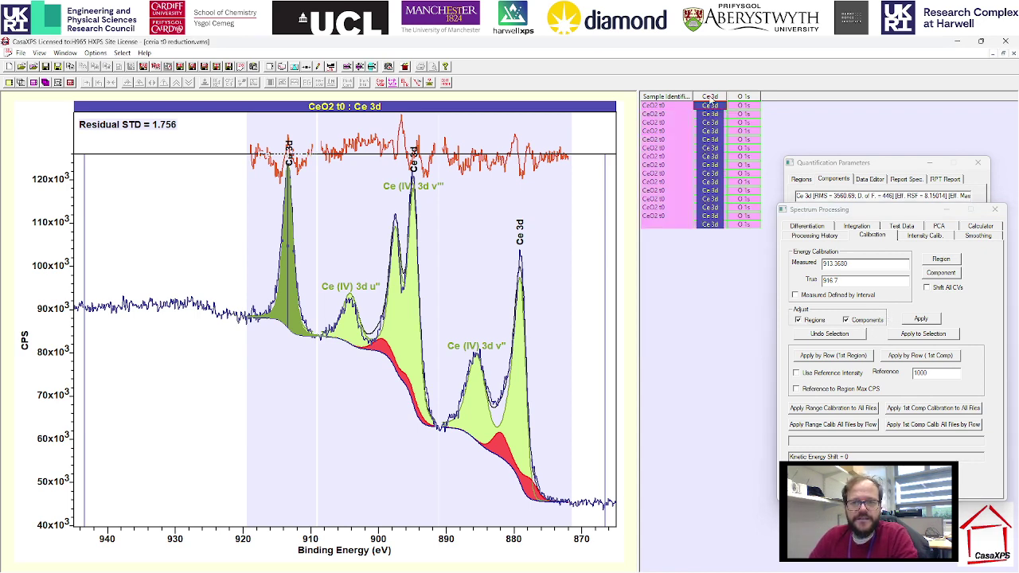
pyautogui.click(21, 82)
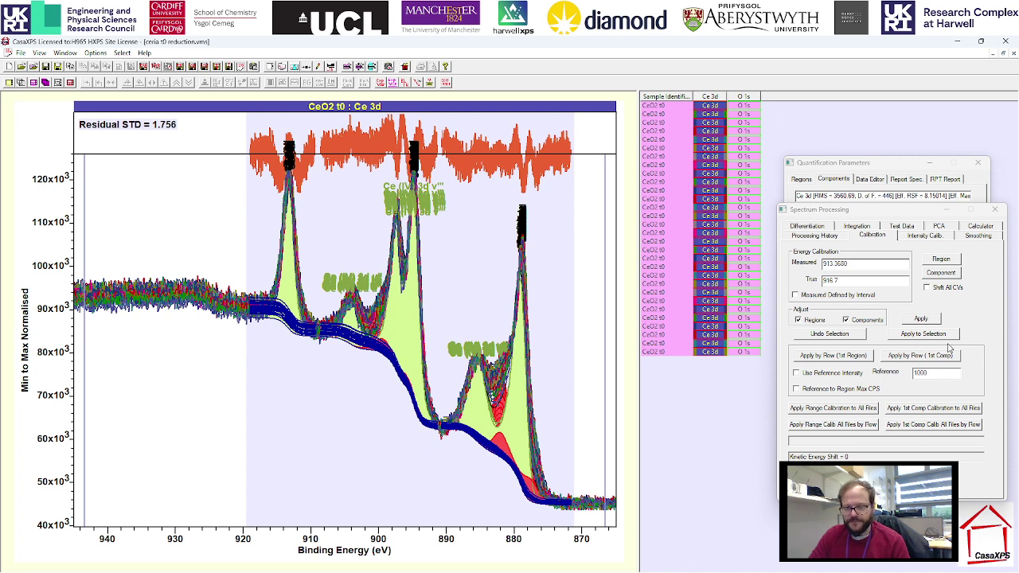
pyautogui.click(912, 356)
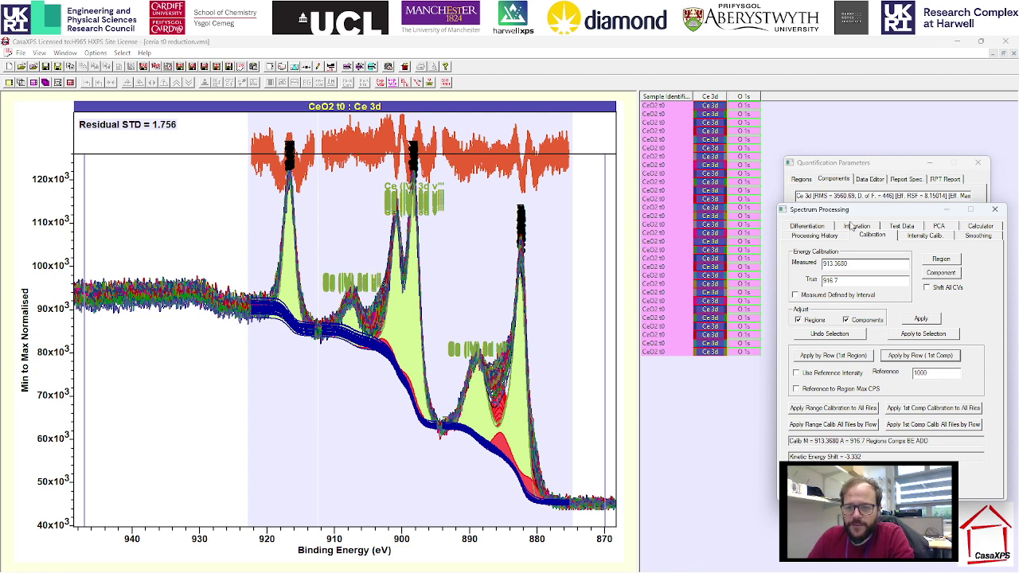
# Step: Examine the processing history of the fitted Ce 3d spectra down the column to compare their calibration entries
pyautogui.click(815, 237)
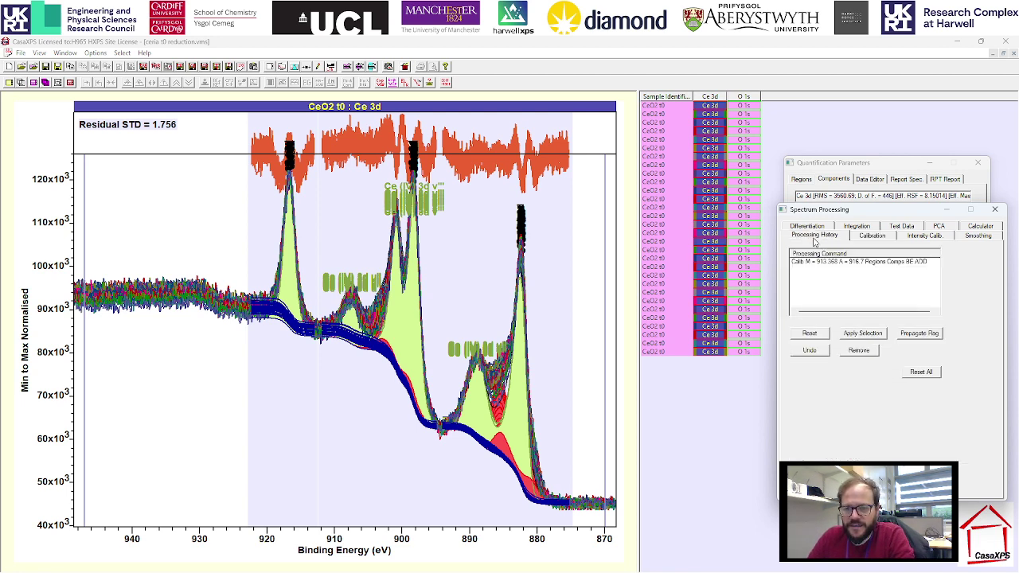
pyautogui.click(712, 113)
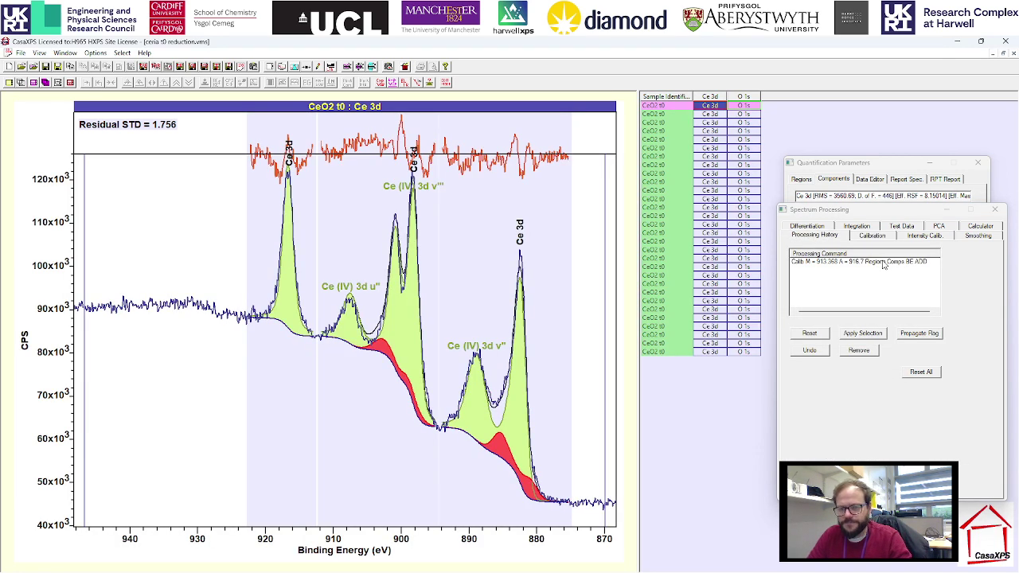
pyautogui.press('Down')
pyautogui.press('Down')
pyautogui.press('Down')
pyautogui.press('Down')
pyautogui.press('Down')
pyautogui.press('Down')
pyautogui.press('Down')
pyautogui.press('Down')
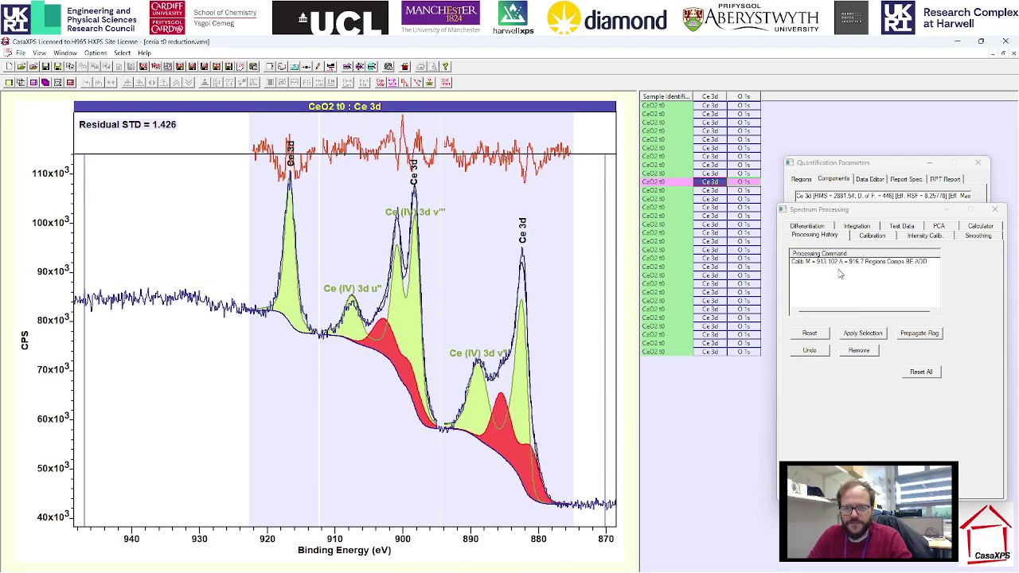
pyautogui.press('Down')
pyautogui.press('Down')
pyautogui.press('Down')
pyautogui.press('Down')
pyautogui.press('Down')
pyautogui.press('Down')
pyautogui.press('Down')
pyautogui.press('Down')
pyautogui.press('Down')
pyautogui.press('Down')
pyautogui.press('Down')
pyautogui.press('Down')
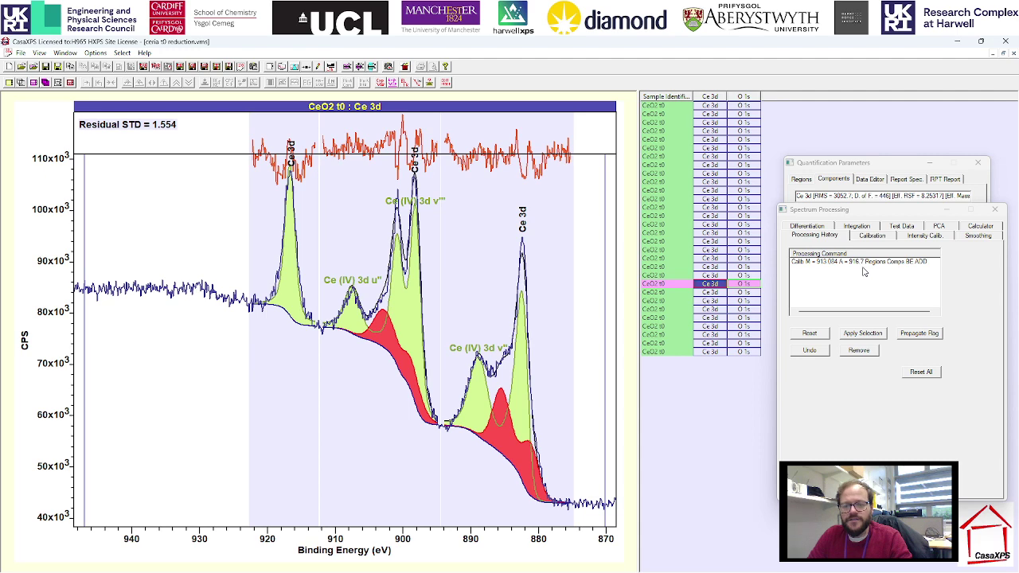
# Step: Compare the calibration entries of the O 1s and Ce 3d spectra row by row, and return to the first Ce 3d spectrum's calibration settings
pyautogui.press('Right')
pyautogui.press('Up')
pyautogui.press('Up')
pyautogui.press('Up')
pyautogui.press('Up')
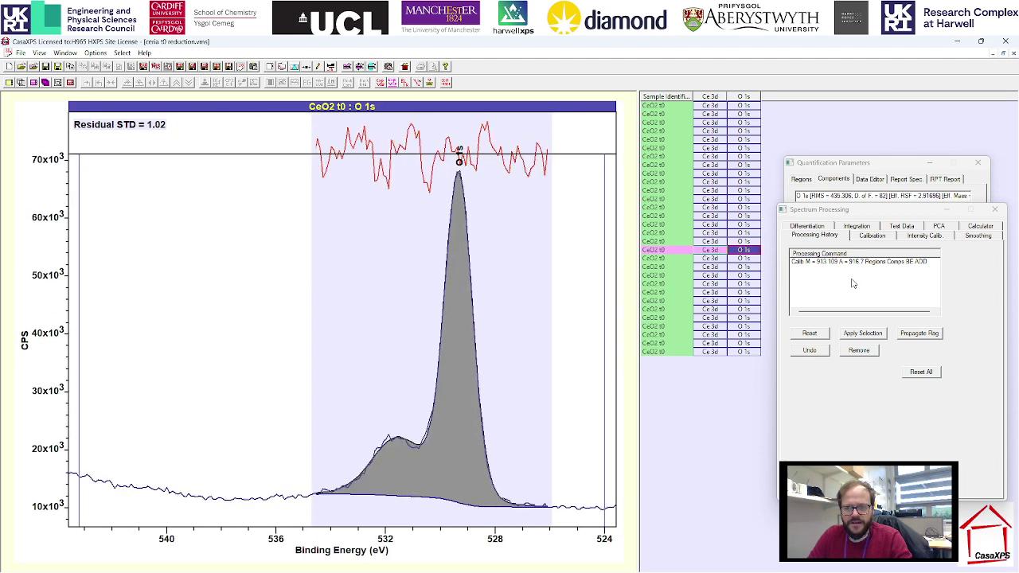
pyautogui.press('Left')
pyautogui.press('Right')
pyautogui.press('Left')
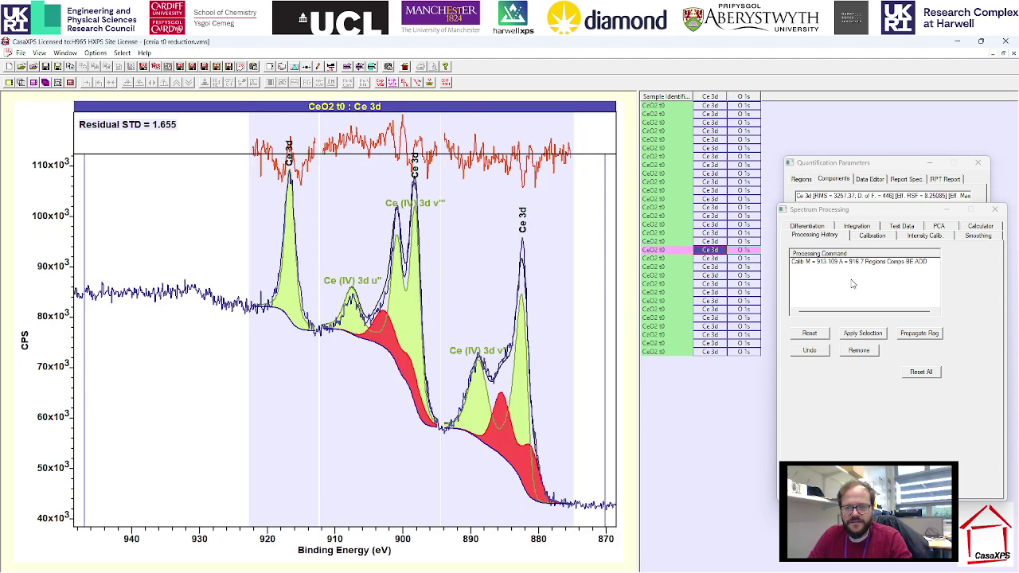
pyautogui.press('Up')
pyautogui.press('Right')
pyautogui.press('Left')
pyautogui.press('Up')
pyautogui.press('Right')
pyautogui.press('Left')
pyautogui.press('Up')
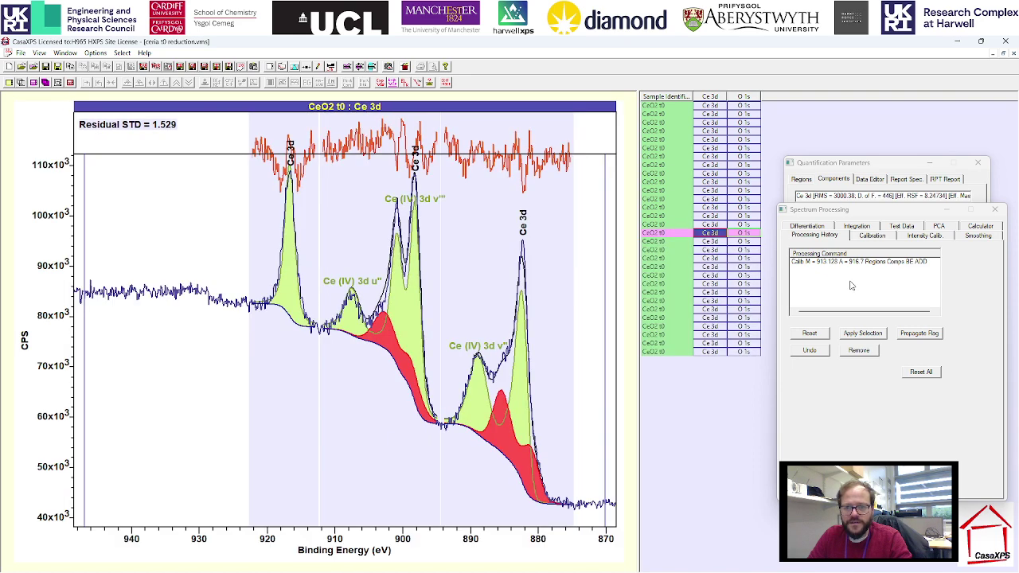
pyautogui.press('Right')
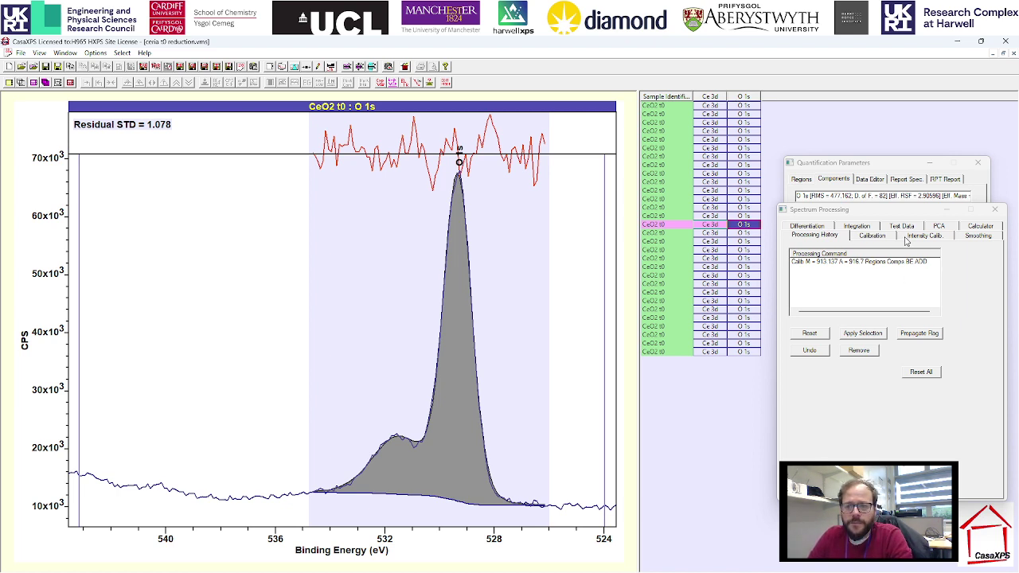
pyautogui.click(871, 236)
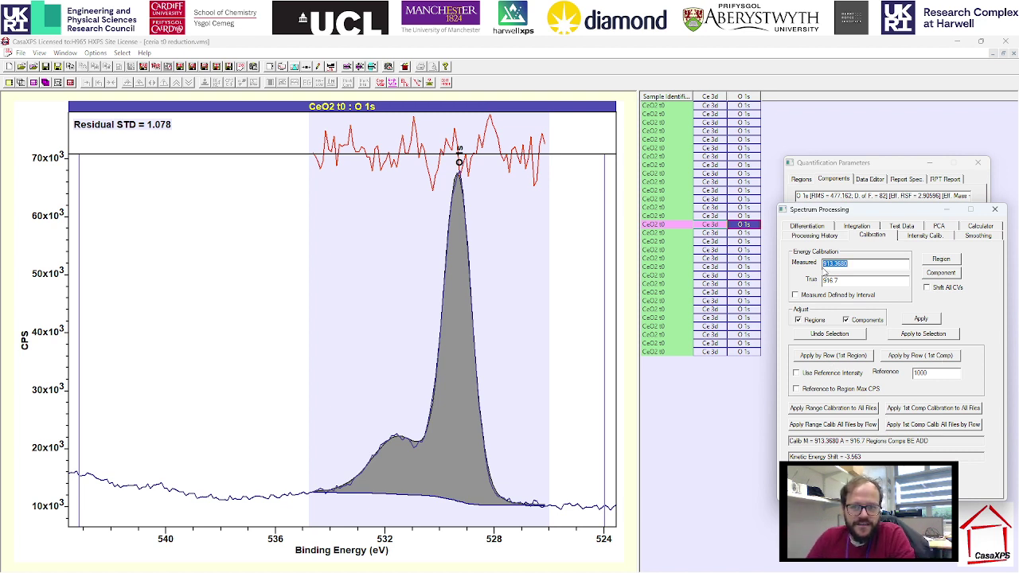
pyautogui.click(709, 107)
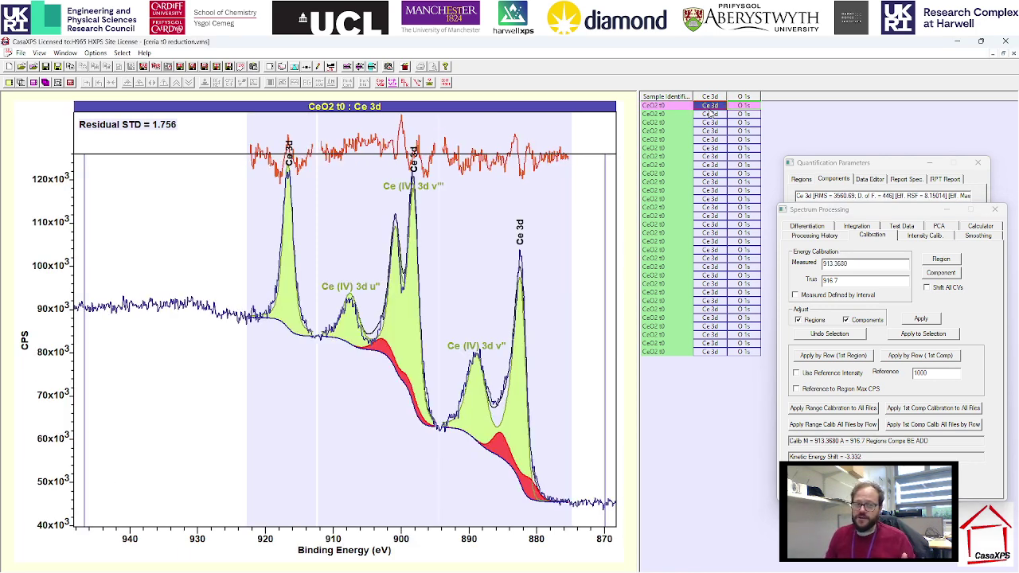